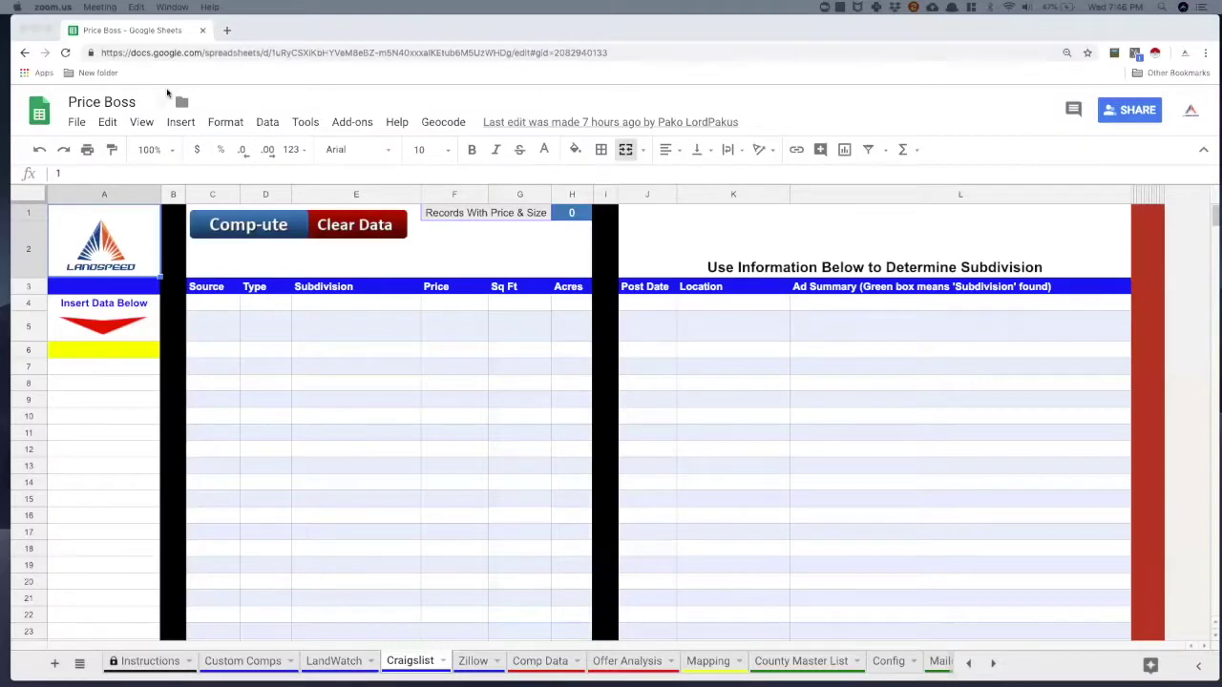
Search Google in a new browser tab for "klickitat county wa acres craigslist" and open the Portland housing "goldendale" Craigslist result.
click(226, 33)
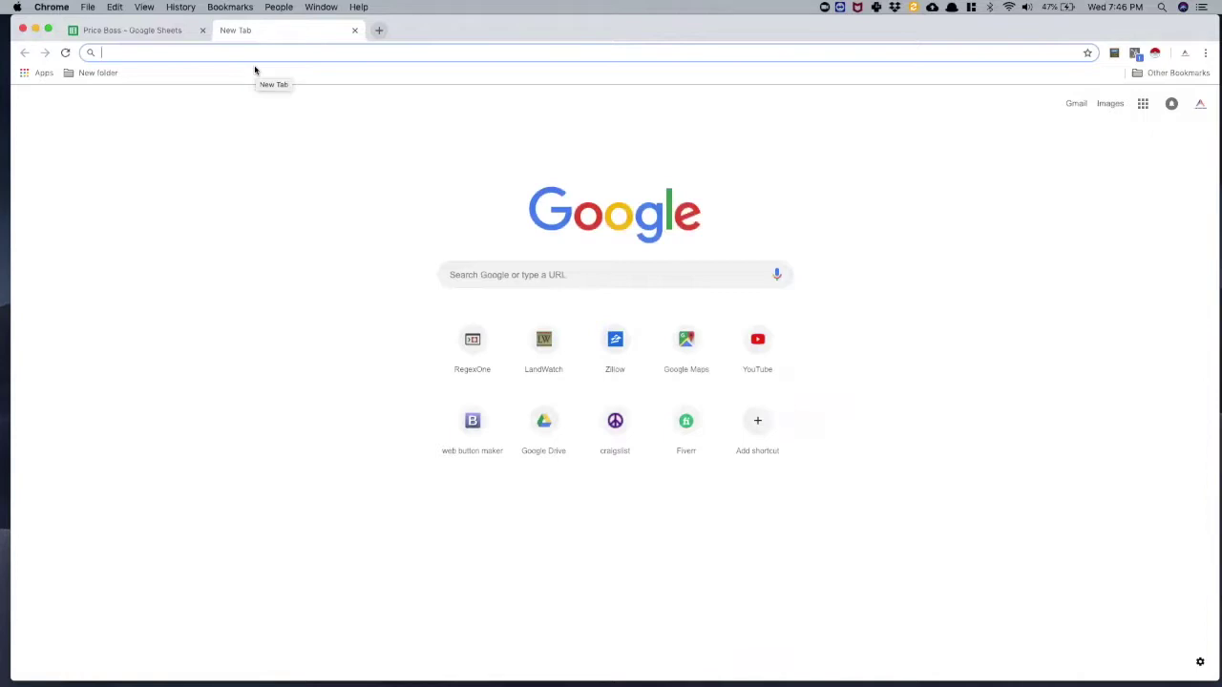
text(klicki)
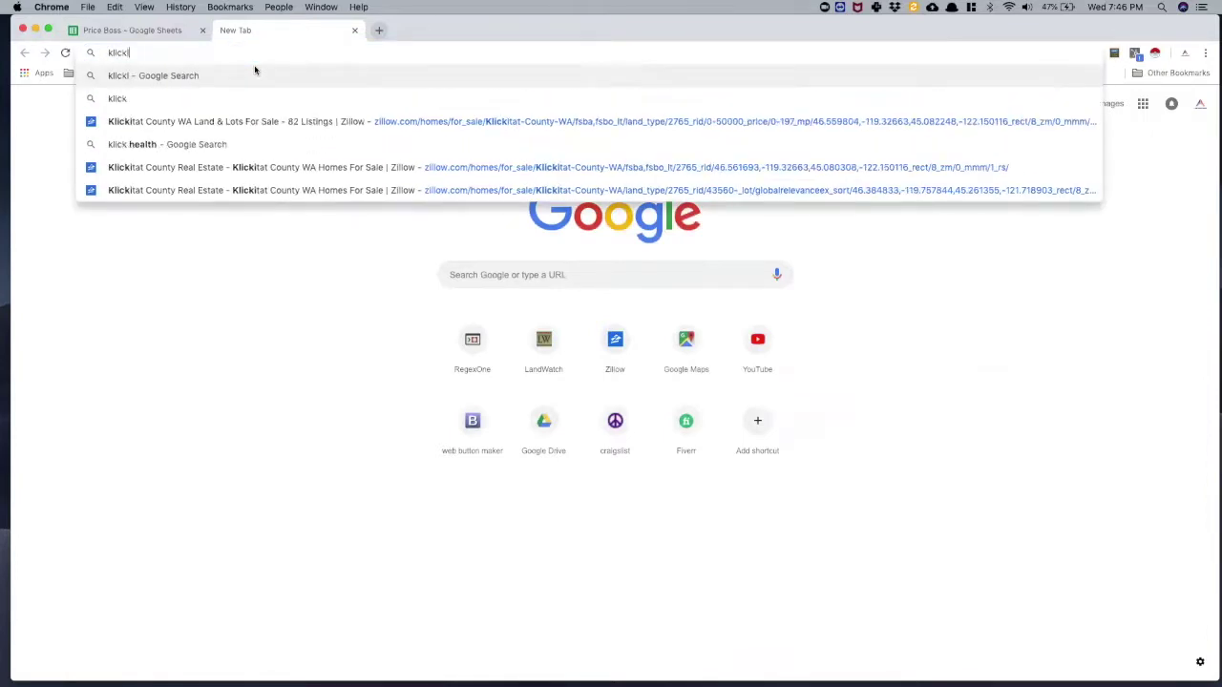
text(tat county)
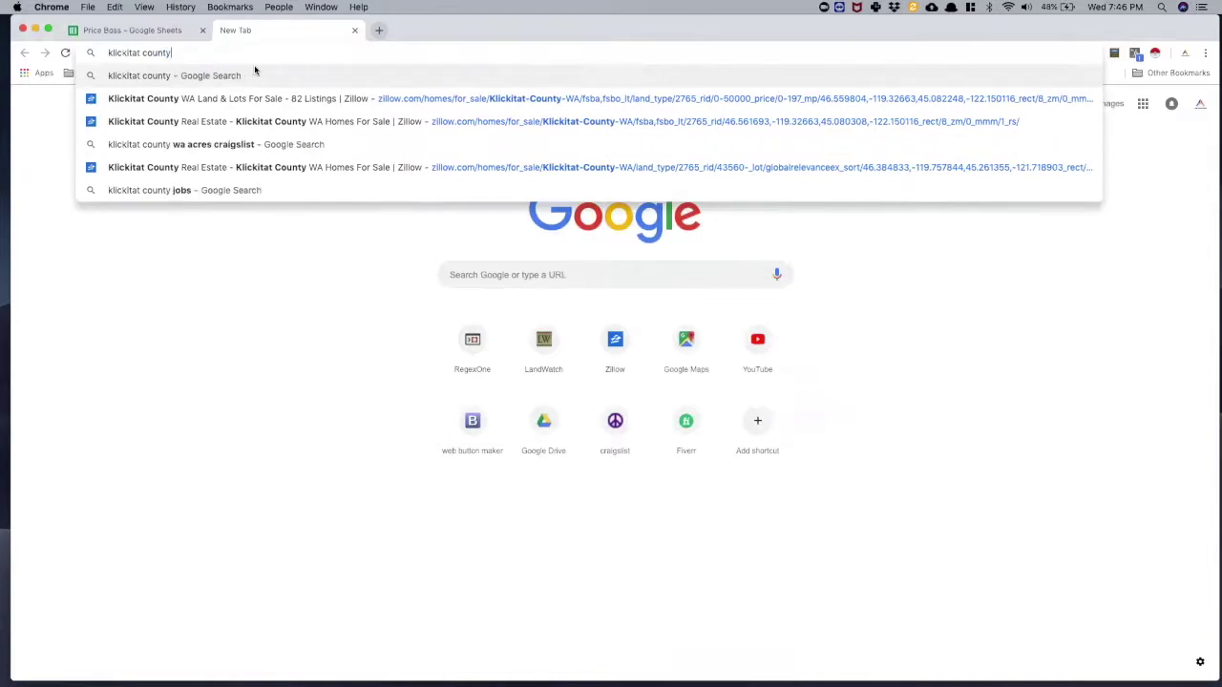
text( wa)
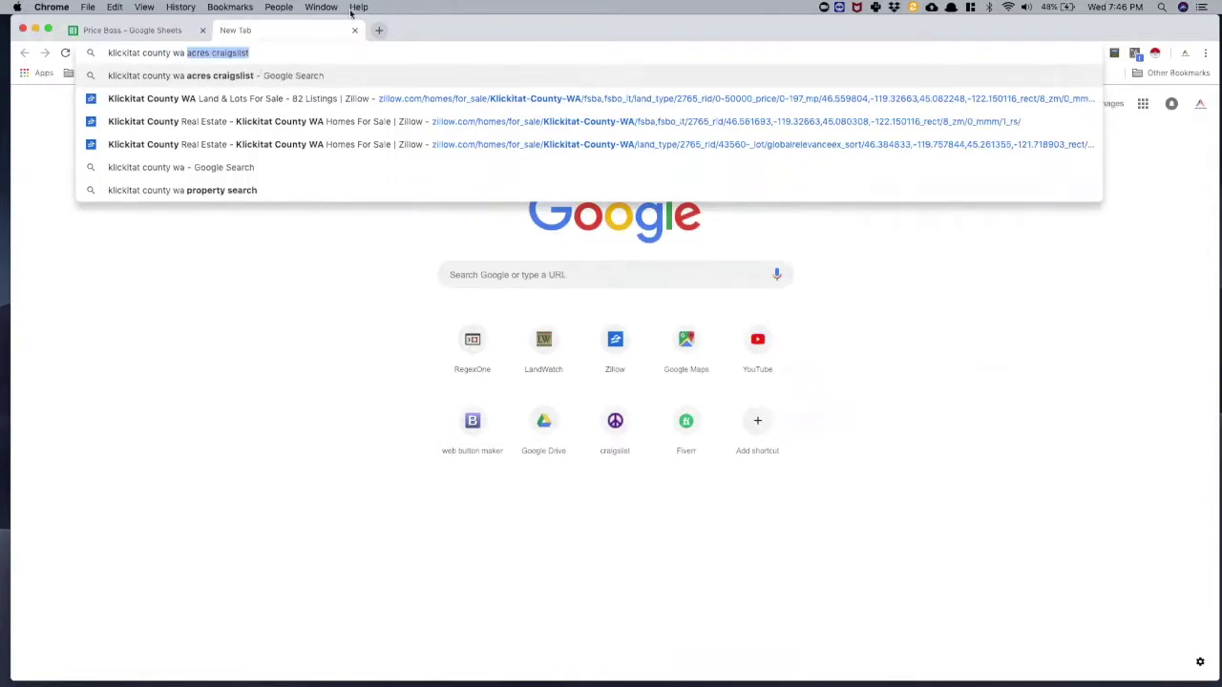
key(Return)
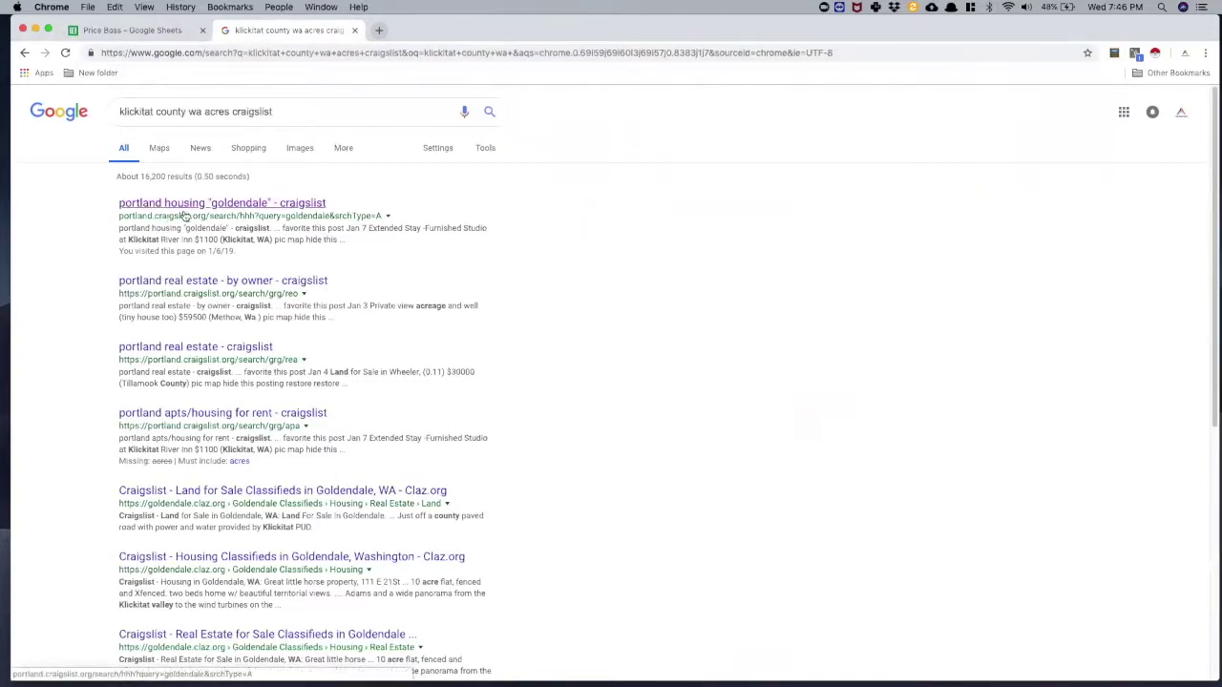
click(191, 204)
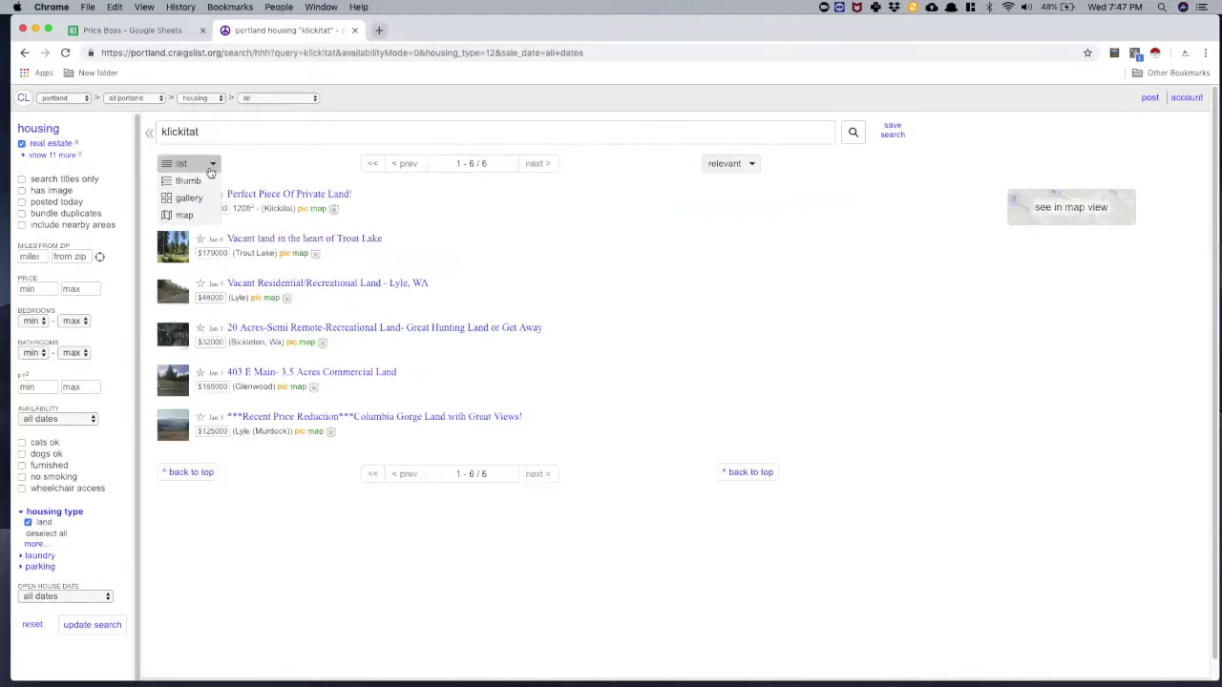
Preview the klickitat land results in gallery and map views, and set the results to list view.
click(197, 198)
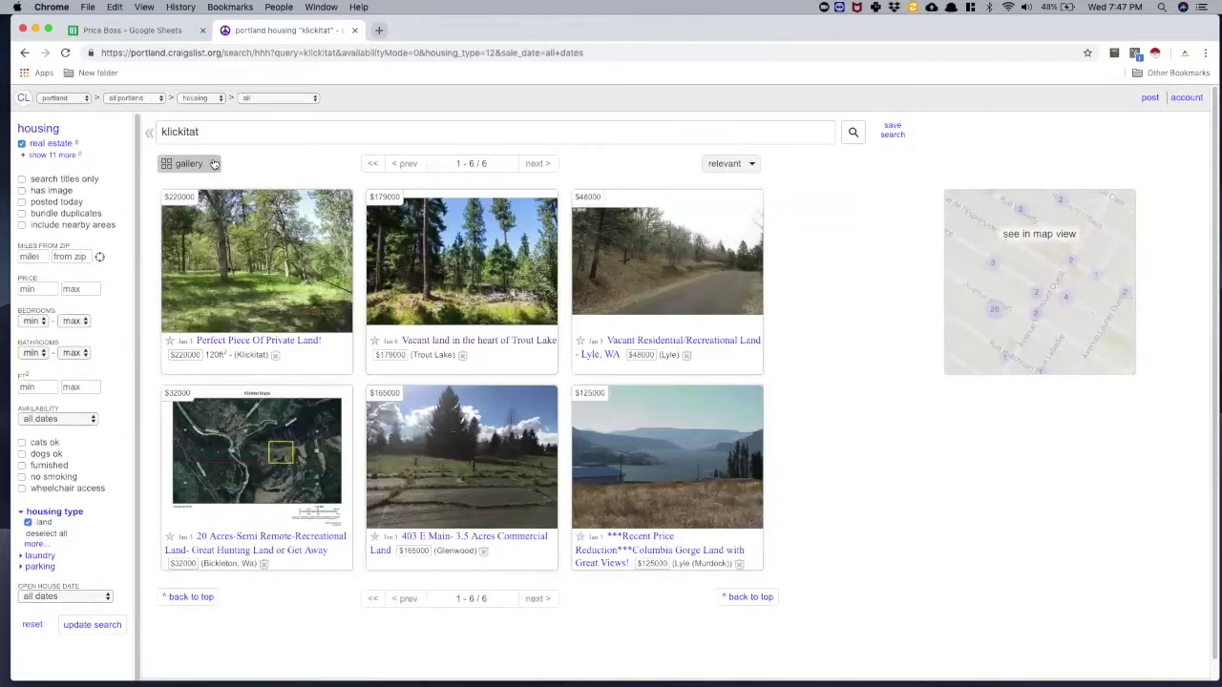
click(208, 164)
click(198, 214)
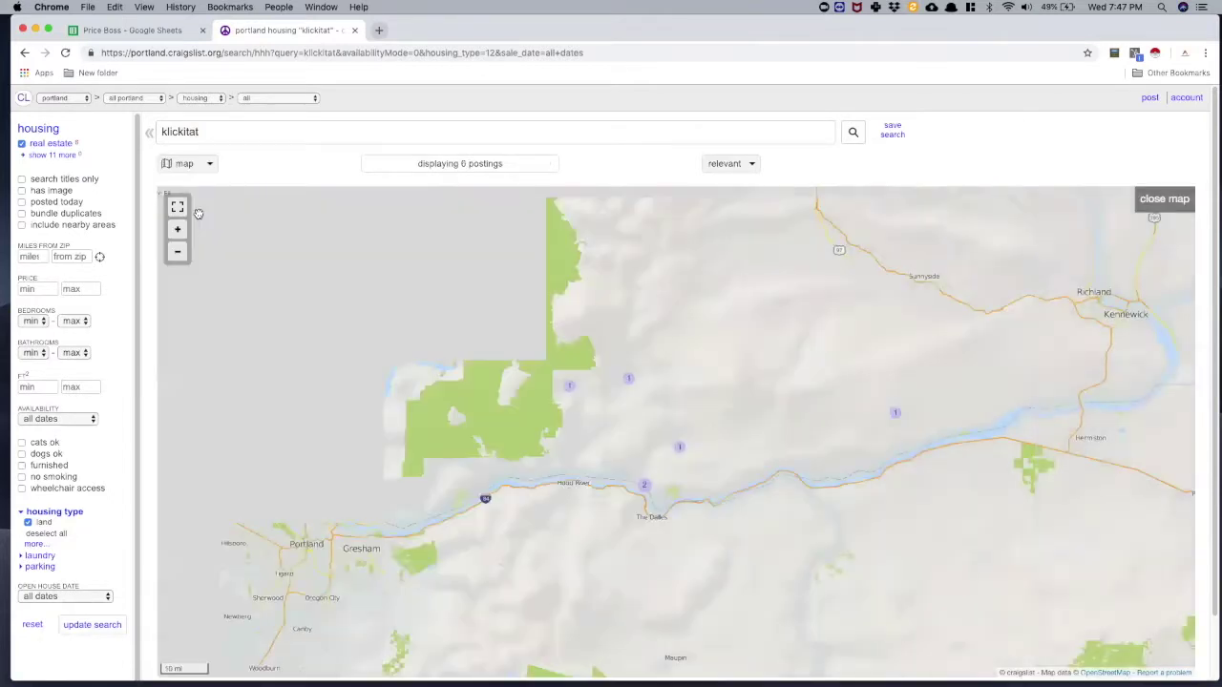
click(209, 165)
click(181, 166)
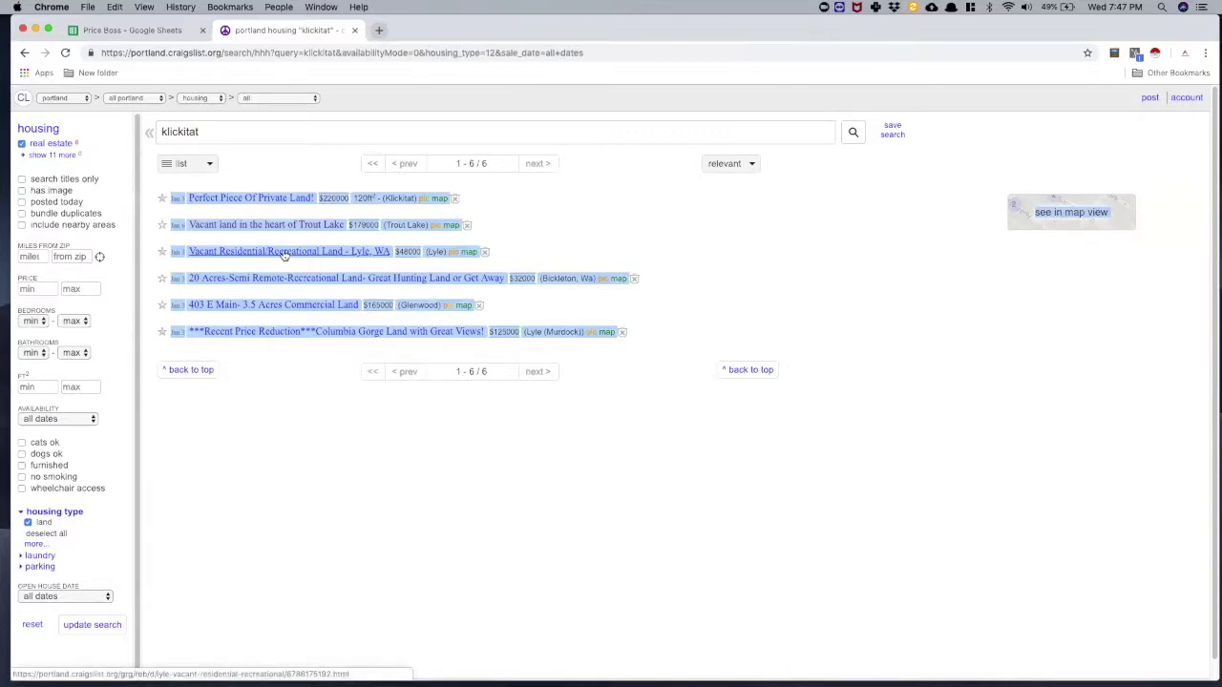
Copy the selected Craigslist listings into cell A6 of the Price Boss Craigslist sheet and run Comp-ute on them.
right_click(284, 255)
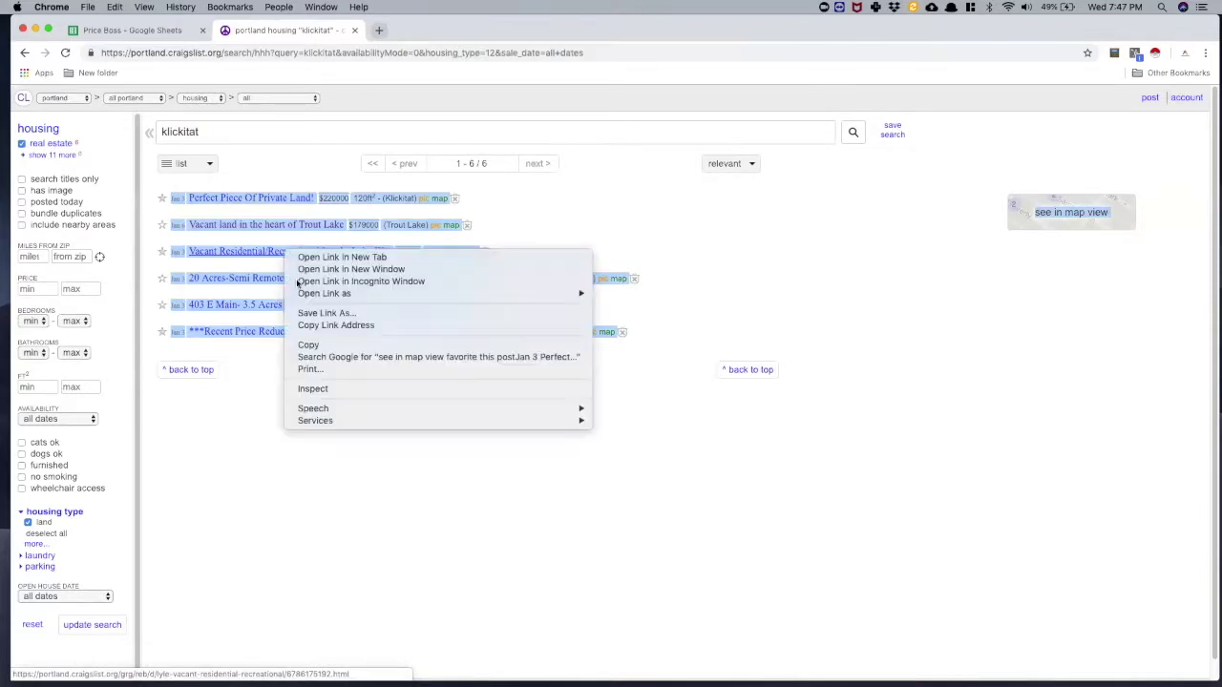
click(330, 345)
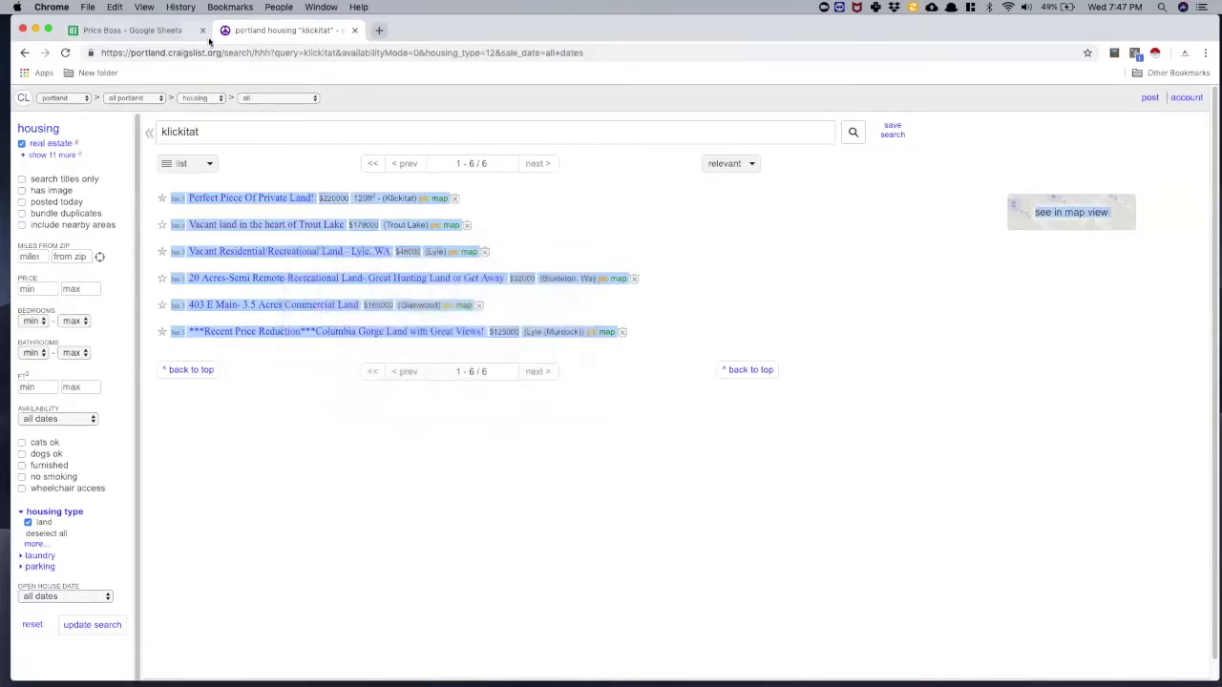
click(115, 30)
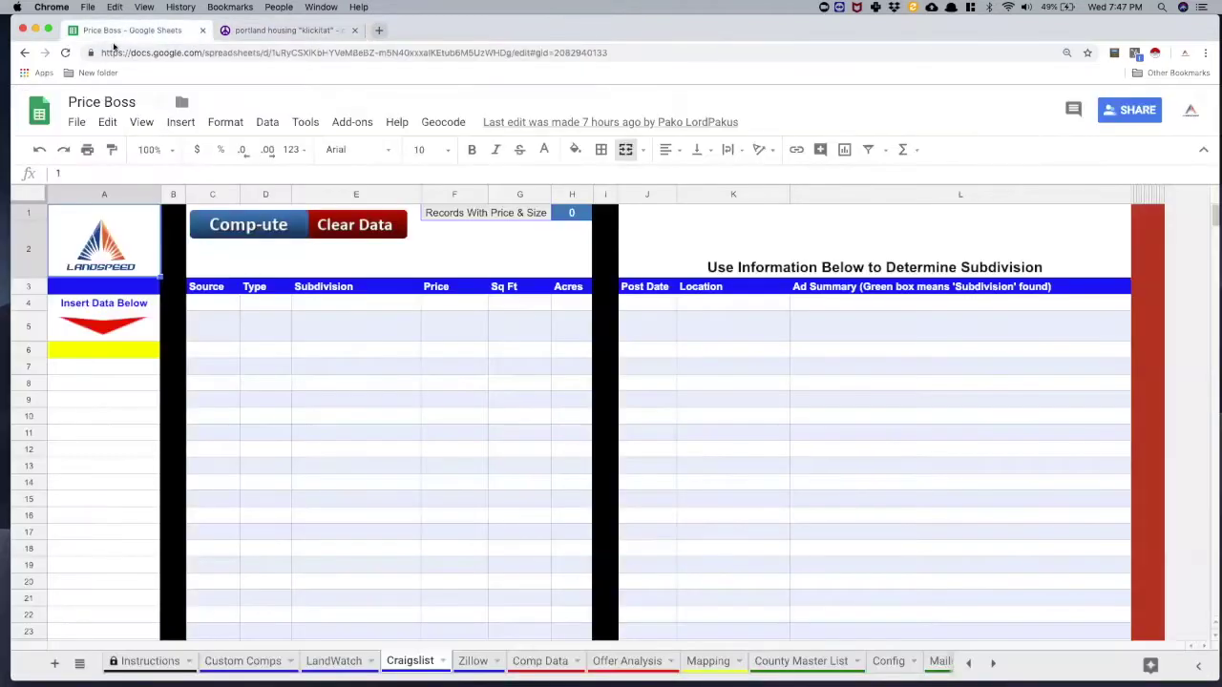
click(95, 352)
right_click(96, 352)
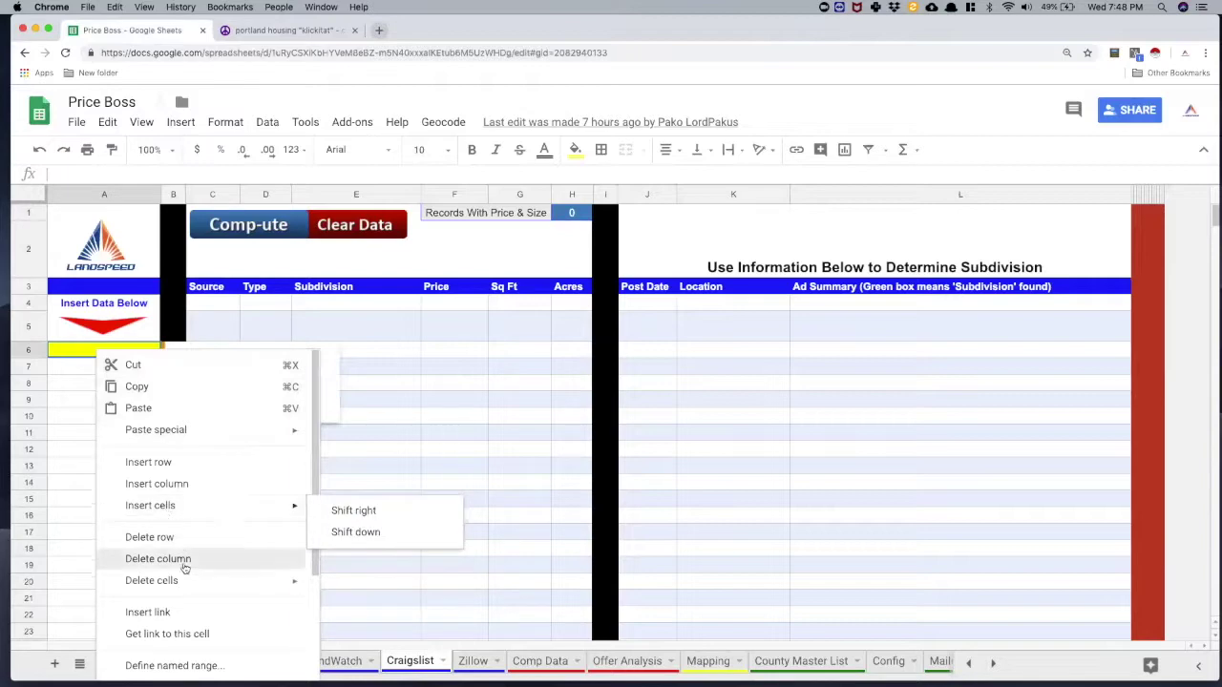
click(159, 407)
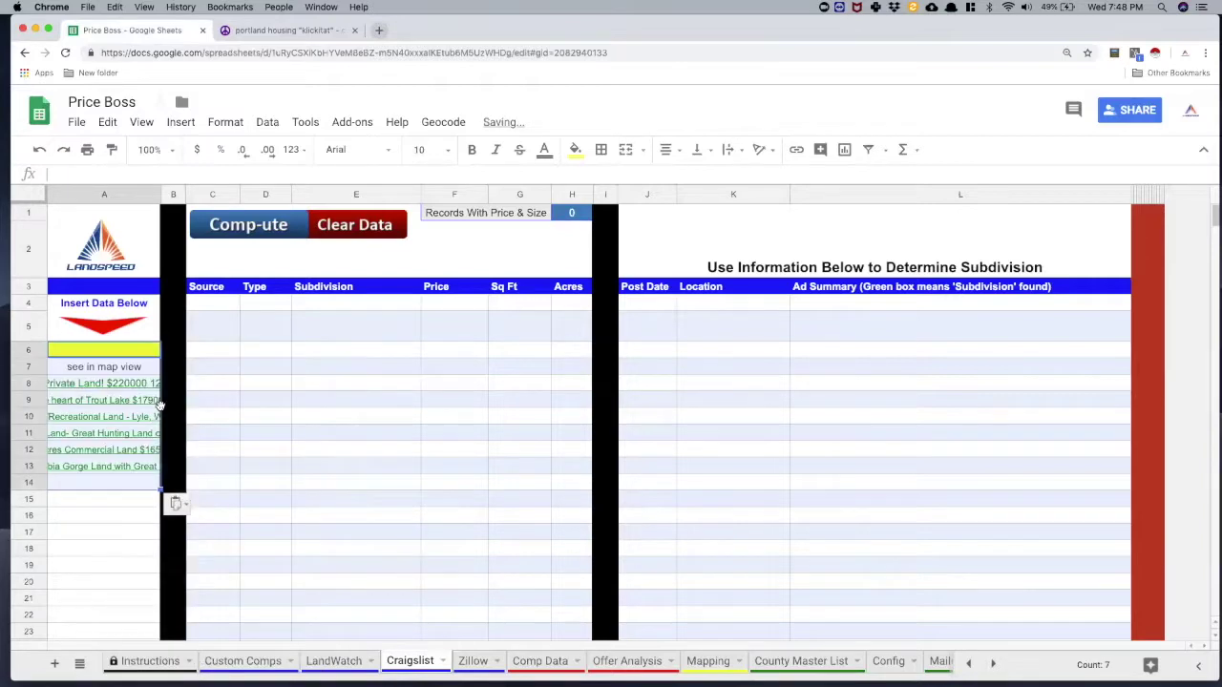
click(241, 231)
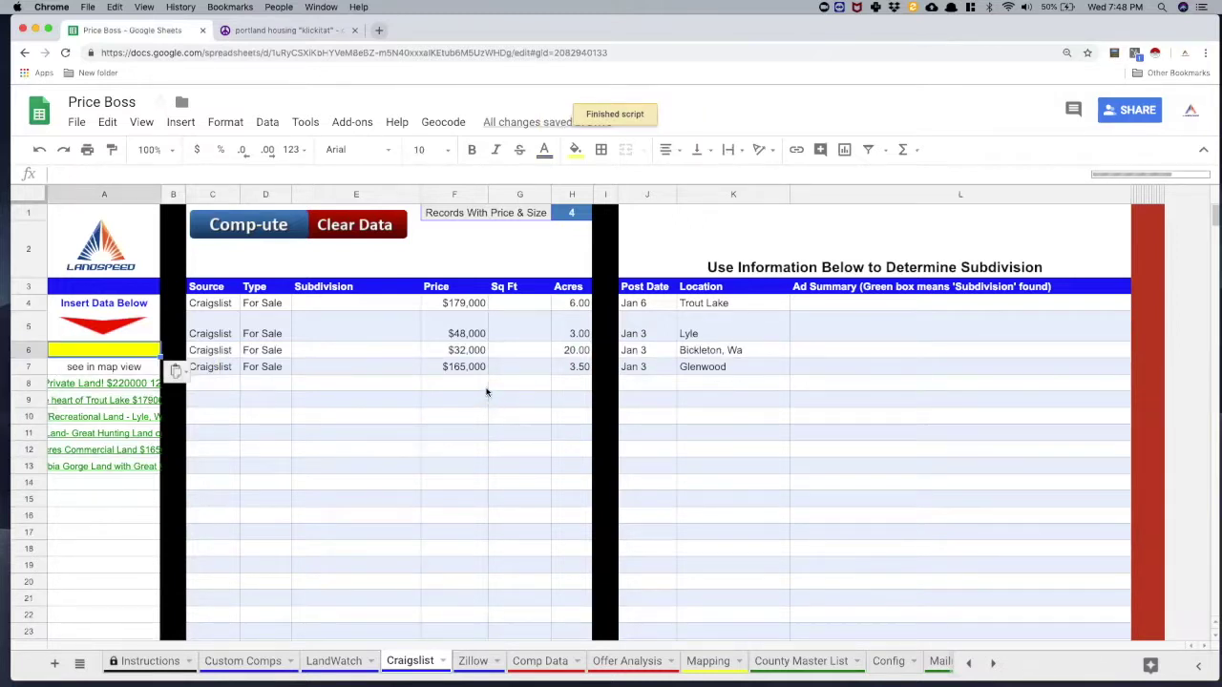
Open the "Perfect Piece Of Private Land!" listing linked in cell A8 and review its price, acreage, photos and description.
mouse_move(61, 440)
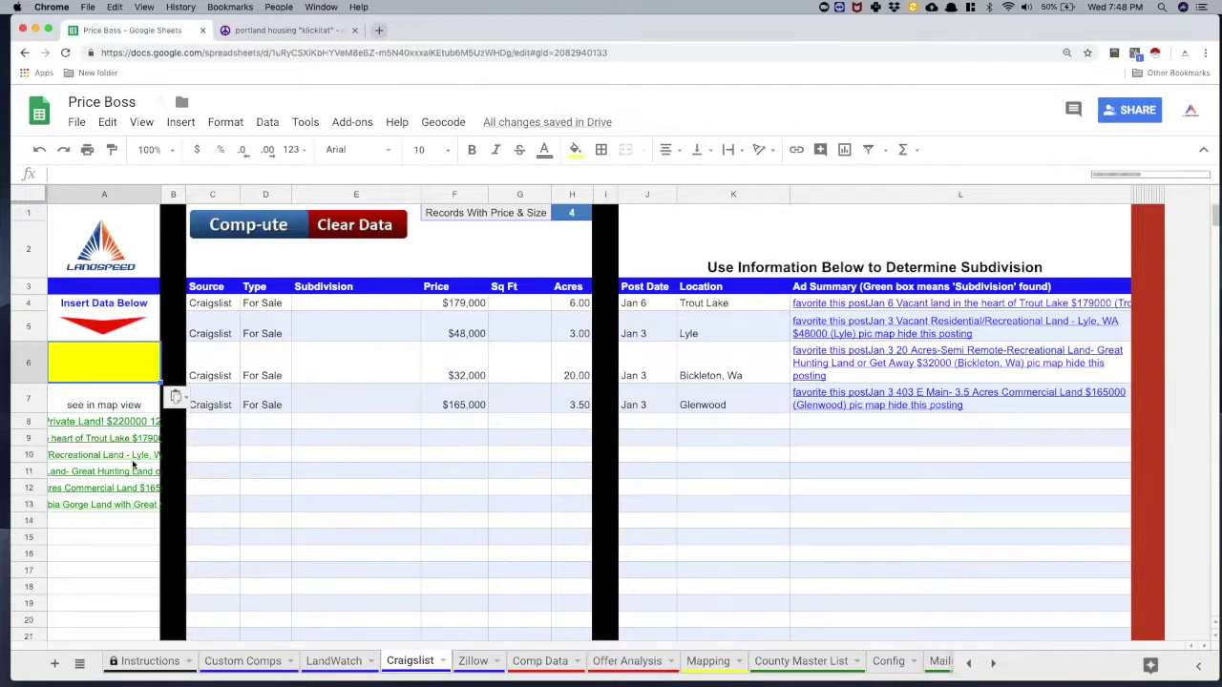
mouse_move(134, 468)
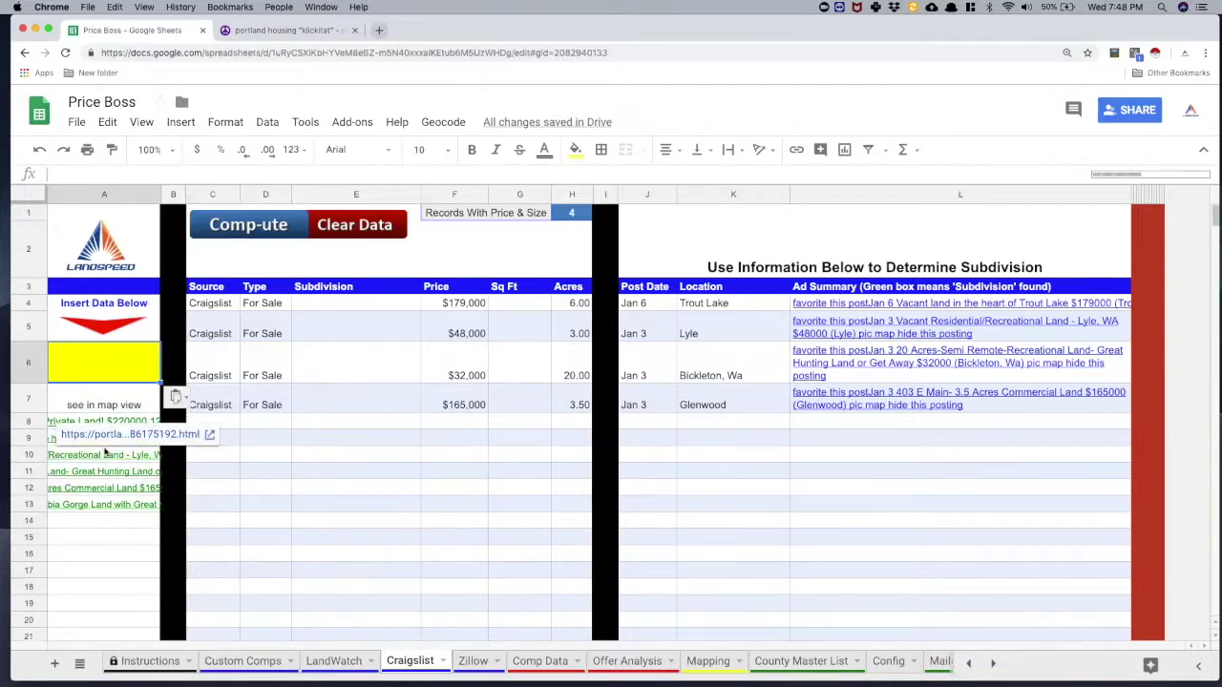
mouse_move(113, 426)
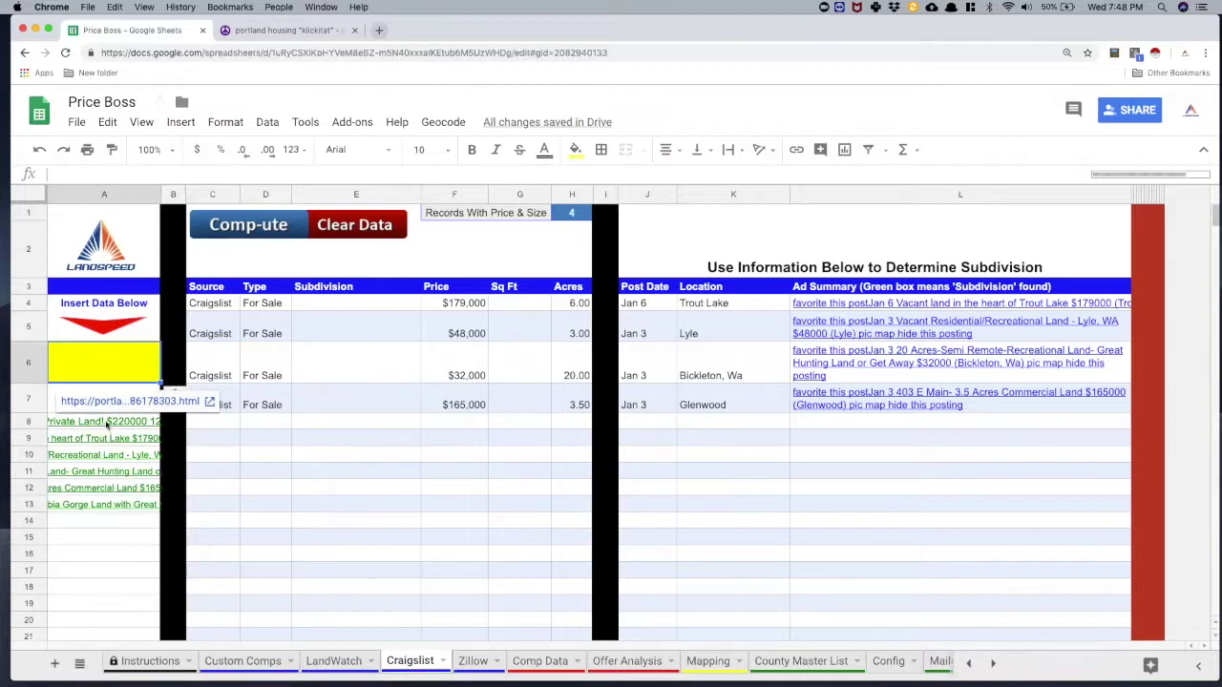
click(107, 424)
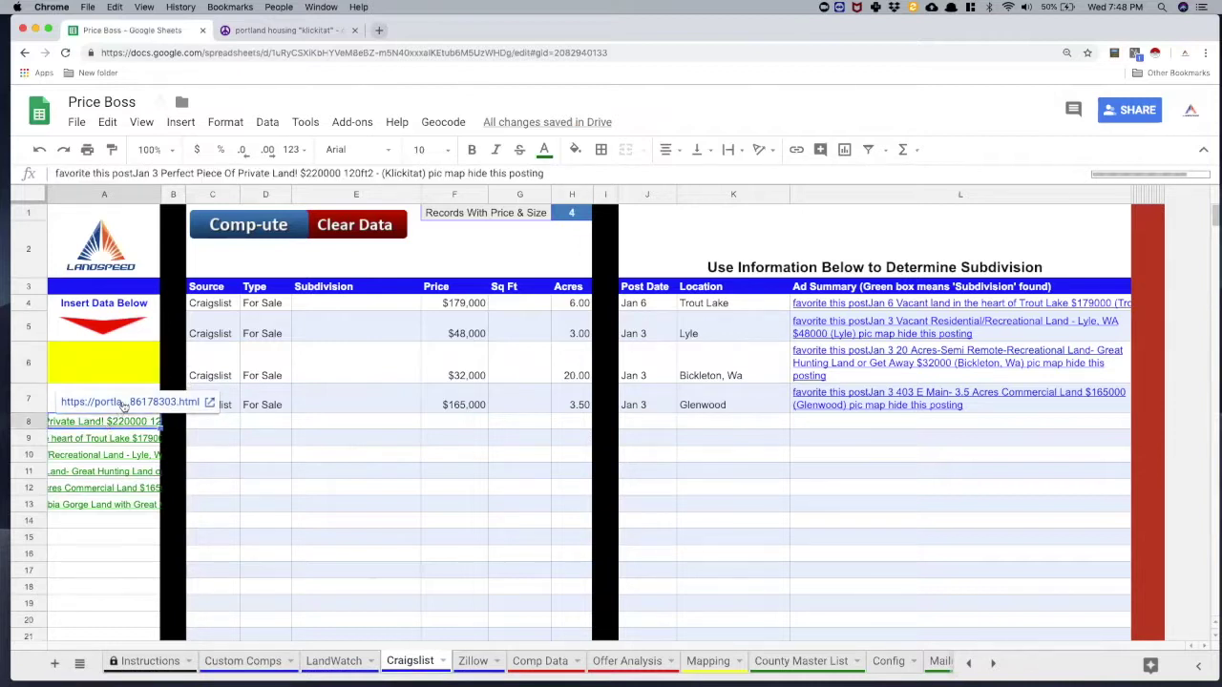
click(125, 402)
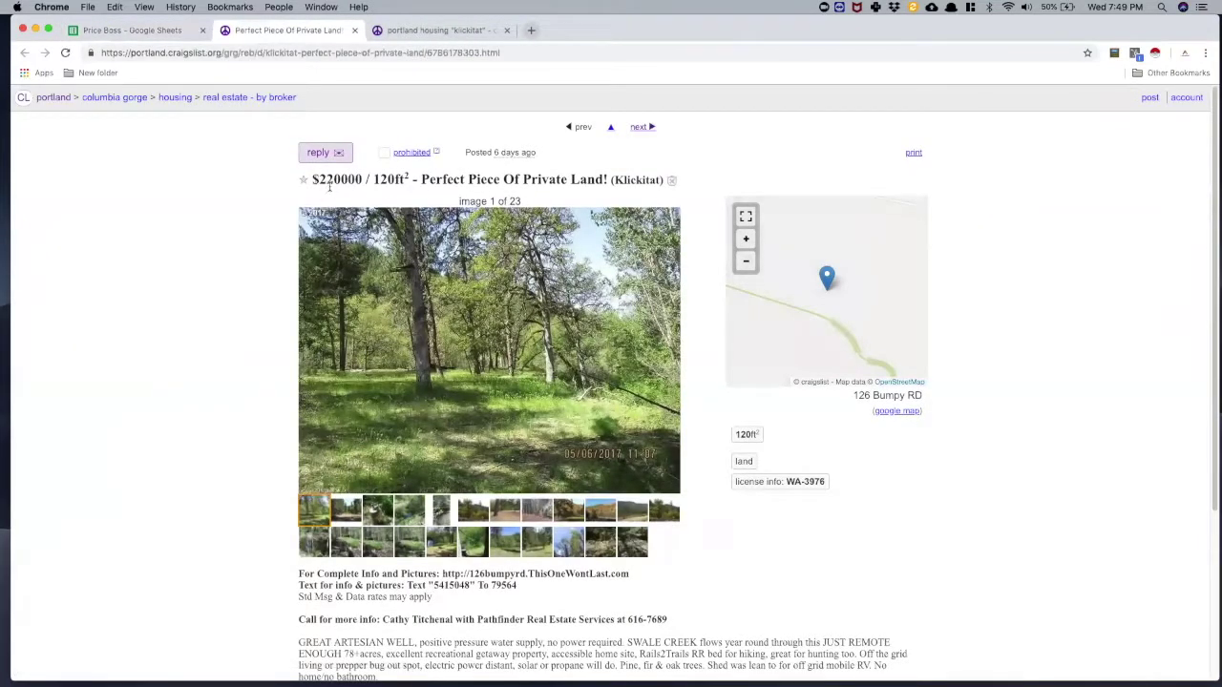
scroll(380, 292, down, 3)
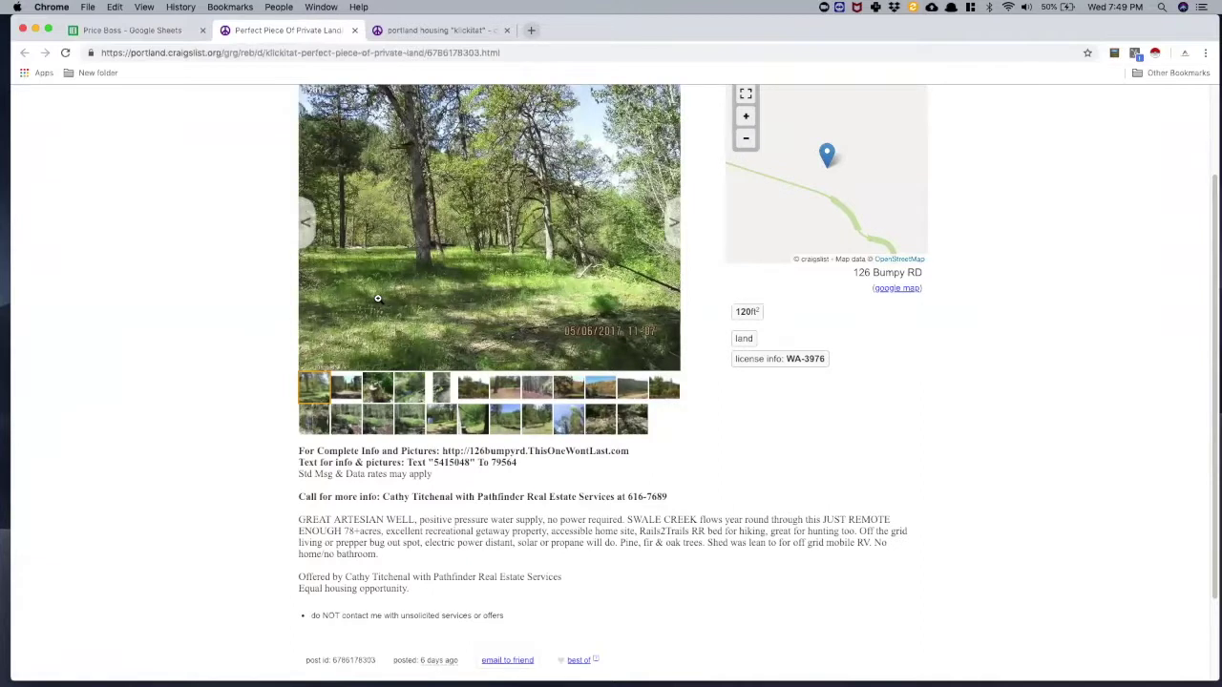
scroll(377, 298, down, 1)
click(441, 418)
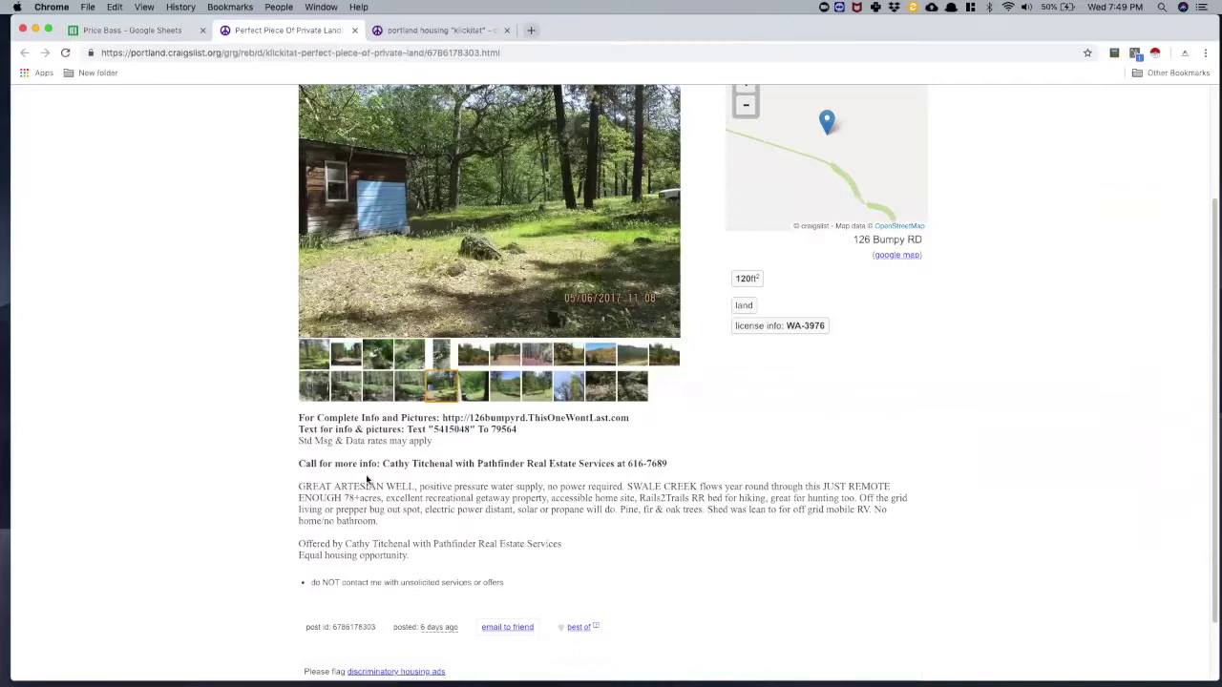
Back in the Price Boss sheet, duplicate the Glenwood record's source-to-acres cells from row 7 into row 8.
click(129, 34)
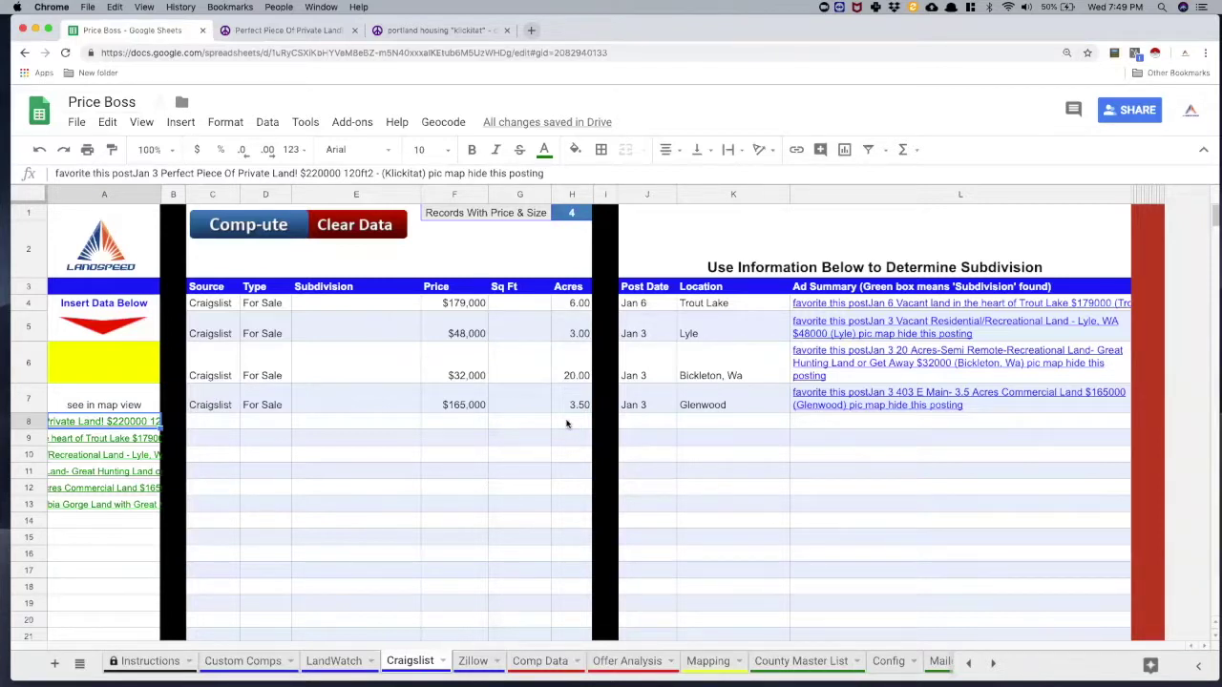
click(205, 425)
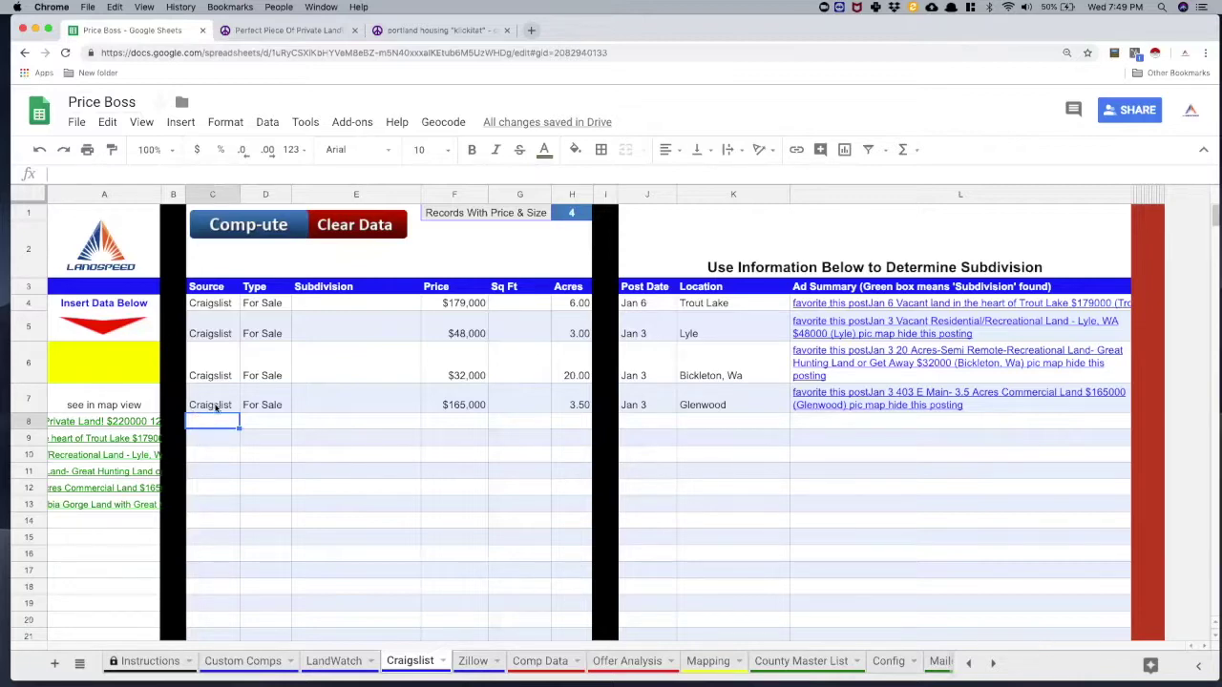
drag(213, 405, 551, 409)
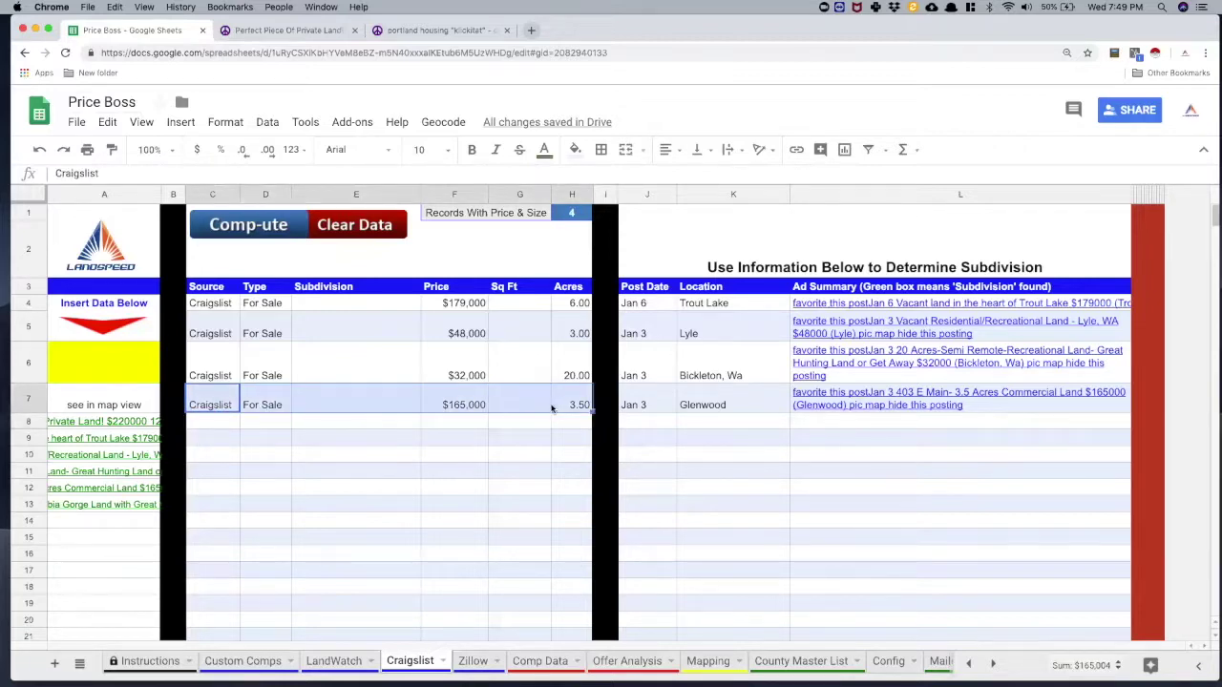
key(ctrl+c)
click(212, 423)
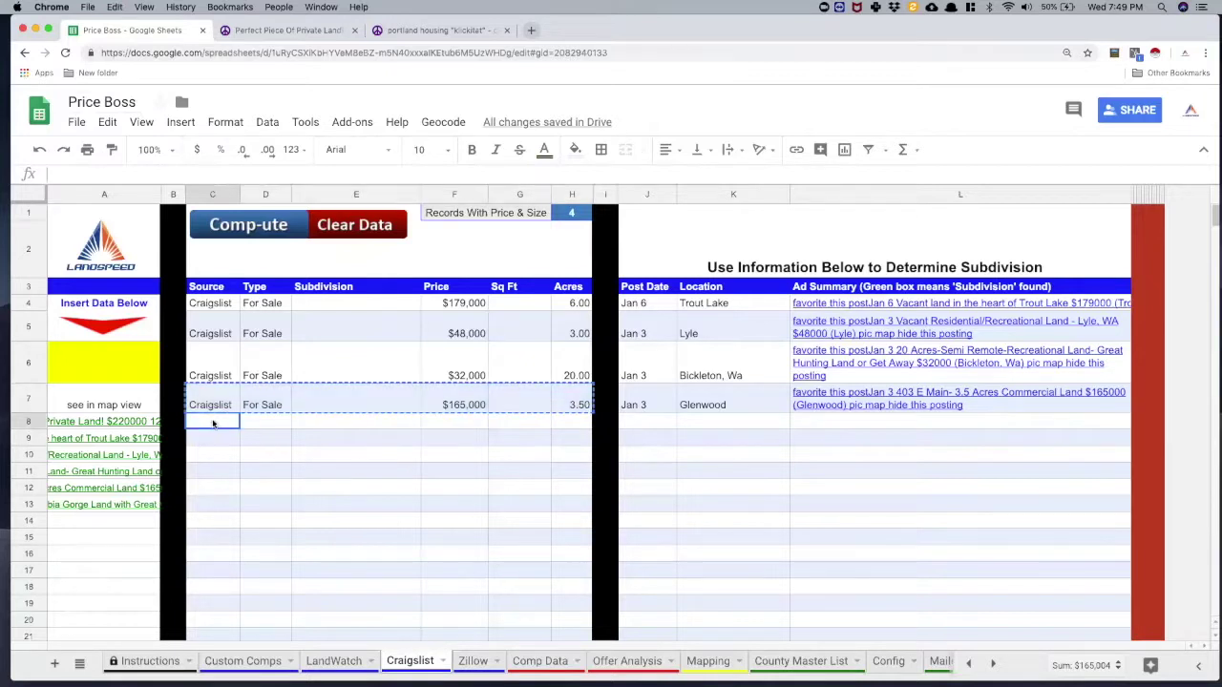
key(ctrl+v)
Set the row 8 record's price to $220,000 and its size to 78 acres.
click(454, 424)
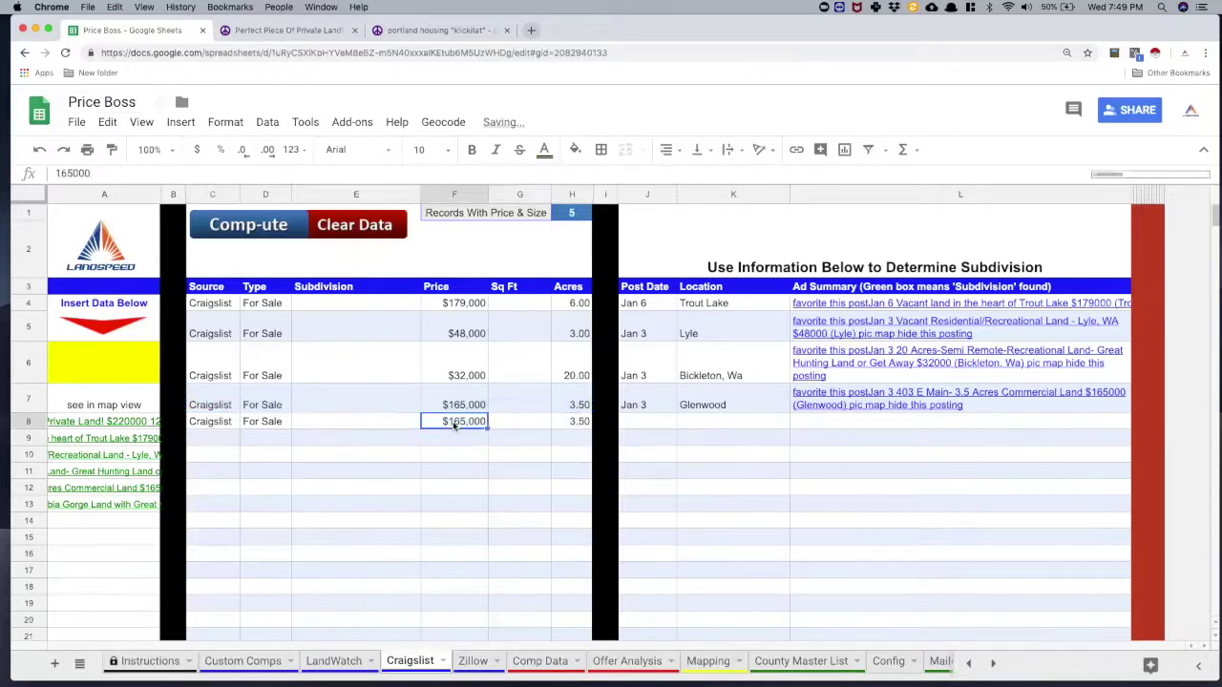
text(225)
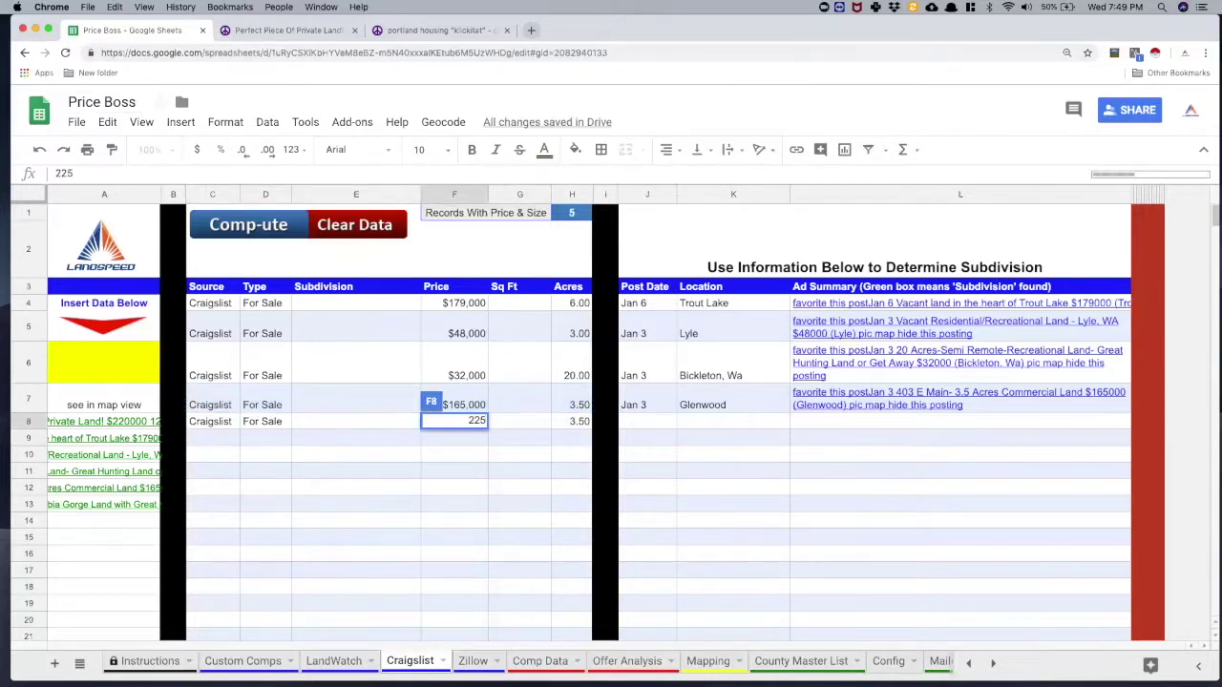
key(BackSpace)
text(0,000)
click(572, 423)
text(78)
key(Return)
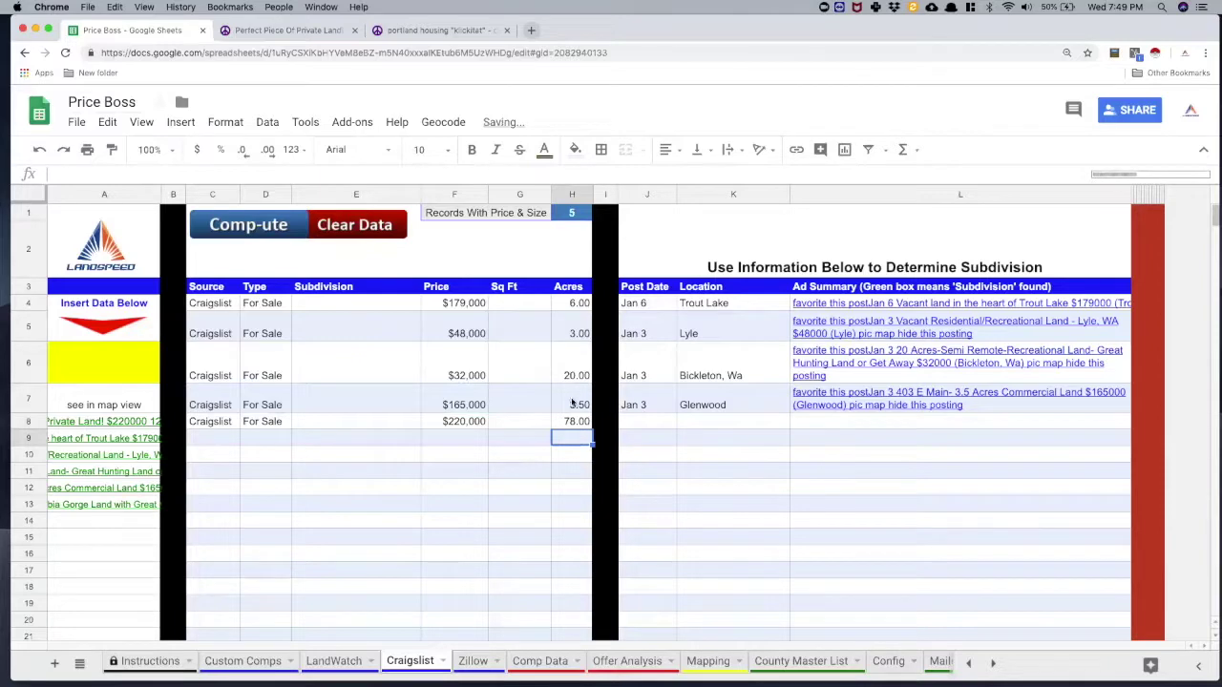
Check the private land listing's posting details, and copy the Jan 3 post date from row 7 into row 8.
click(303, 30)
scroll(471, 208, up, 3)
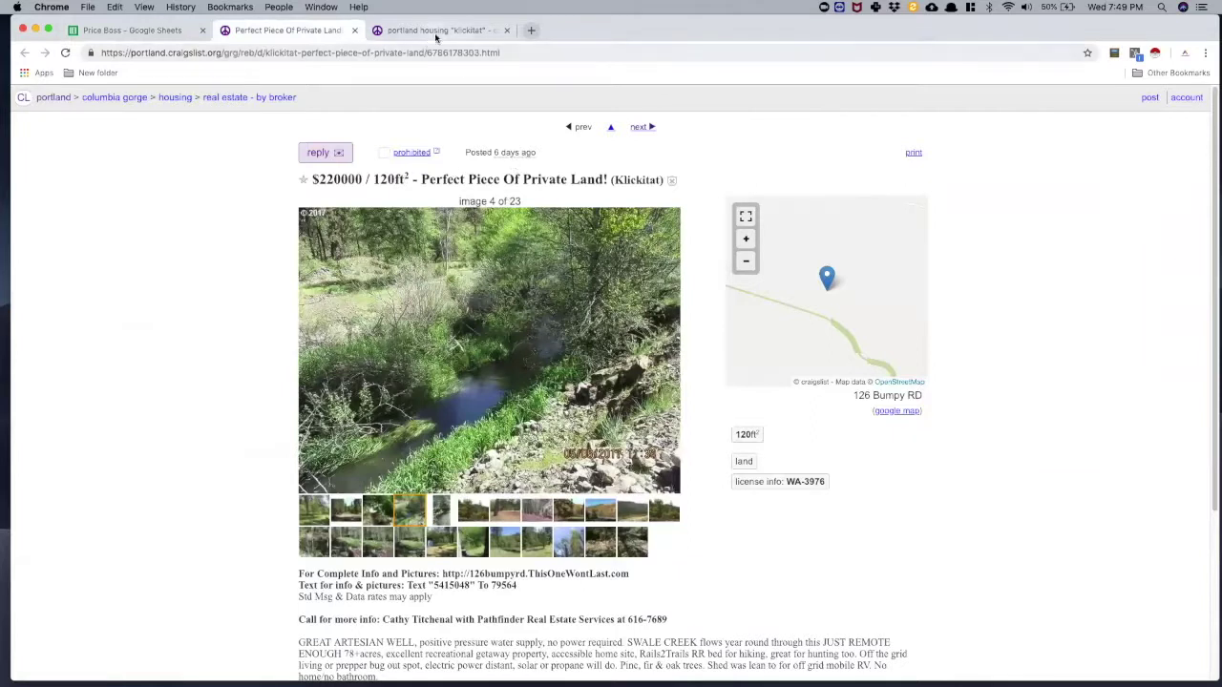
click(155, 31)
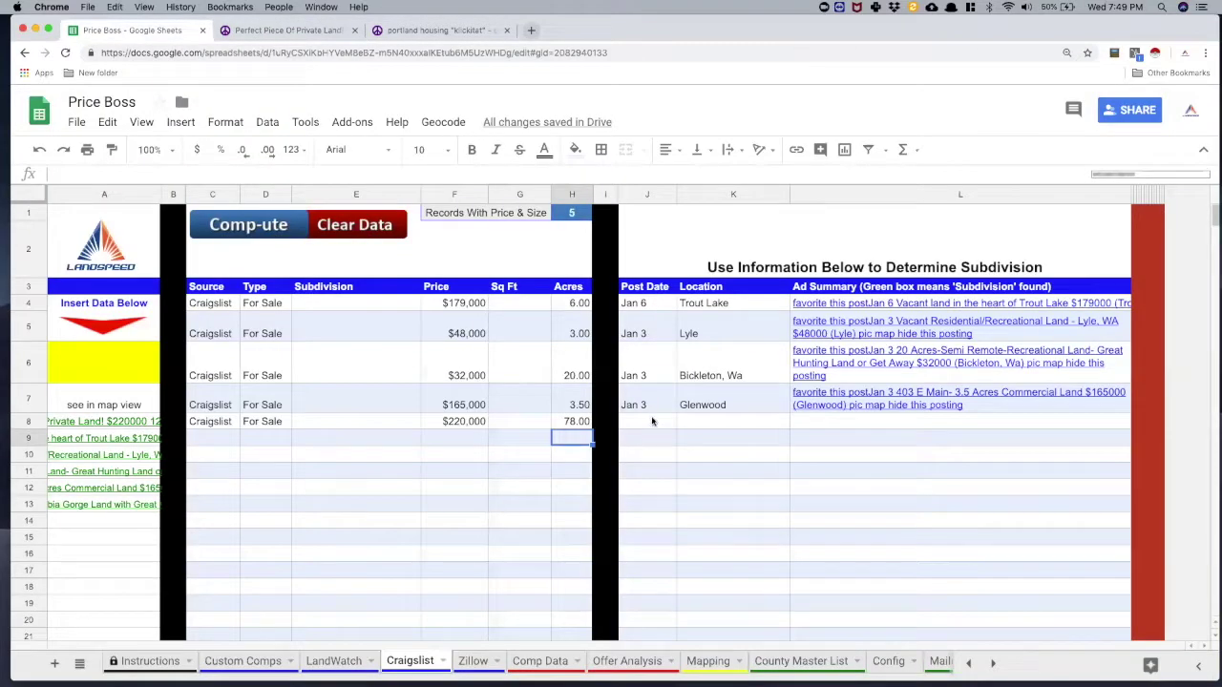
click(642, 405)
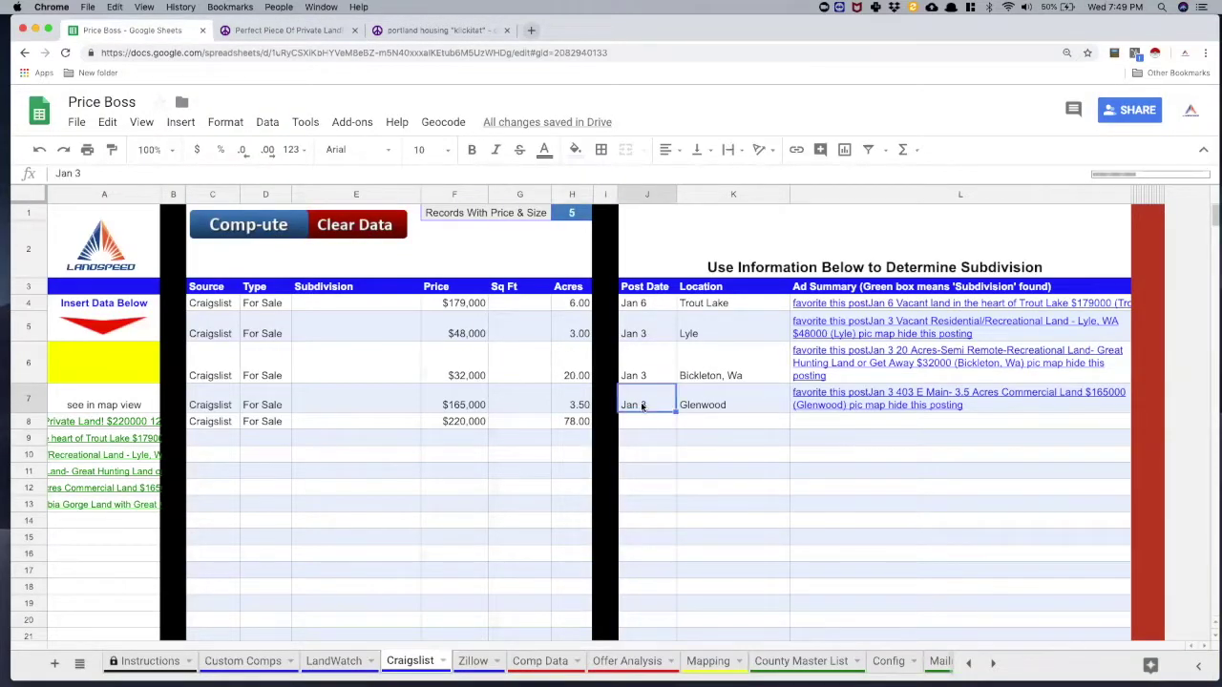
key(ctrl+c)
click(657, 423)
key(ctrl+v)
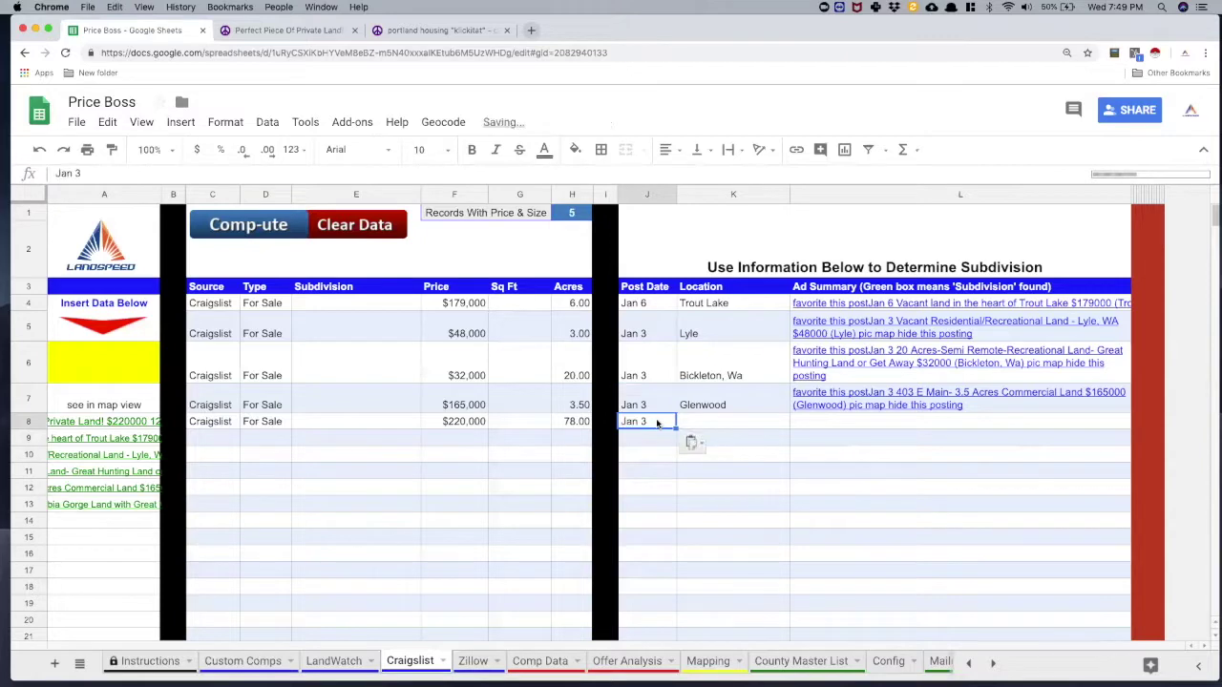
Return to the "Perfect Piece Of Private Land!" listing and look through its photos and property description.
click(287, 30)
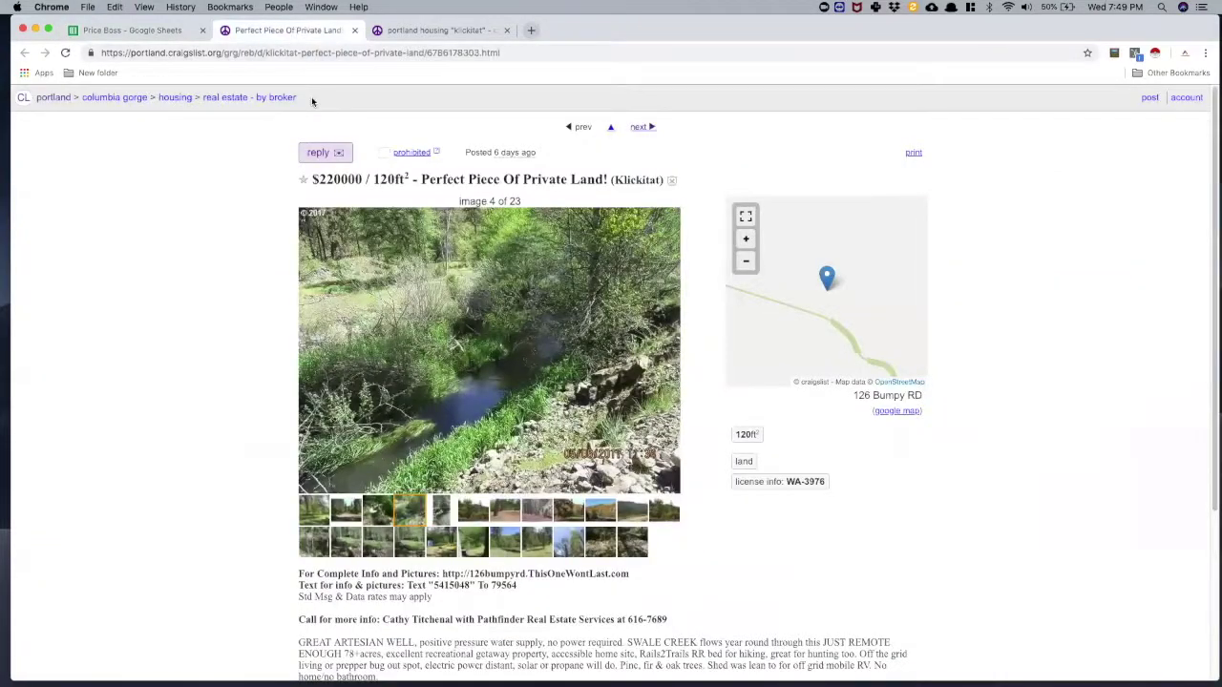
click(131, 30)
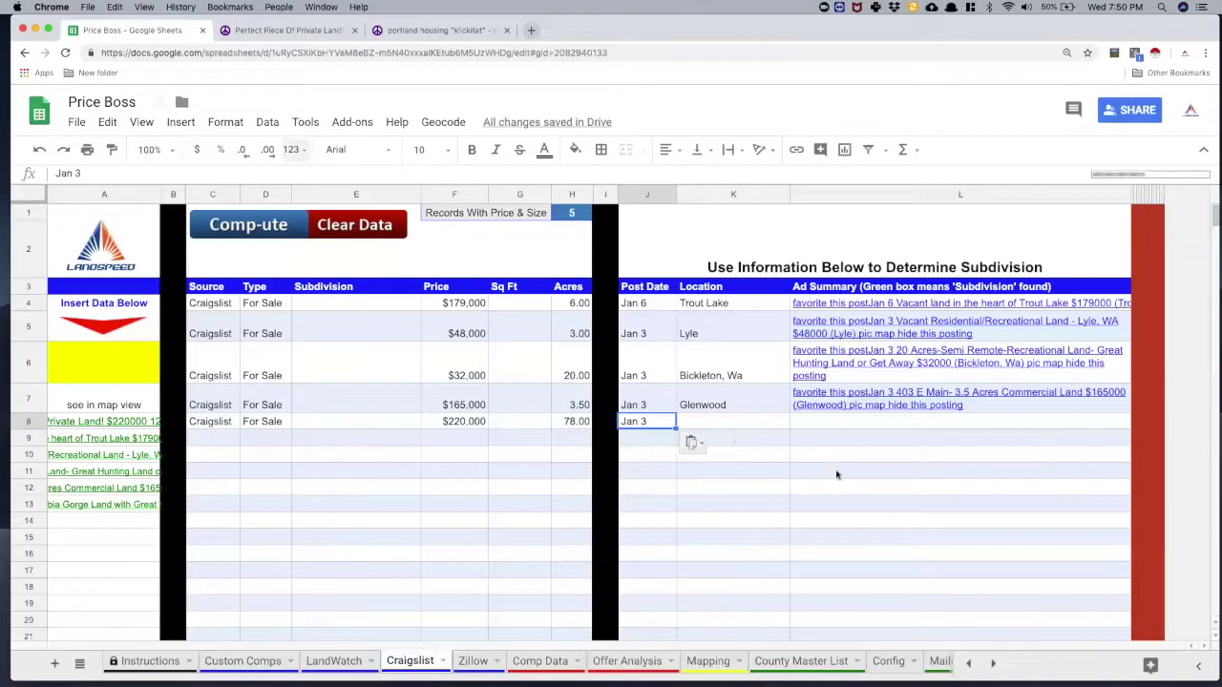
click(260, 29)
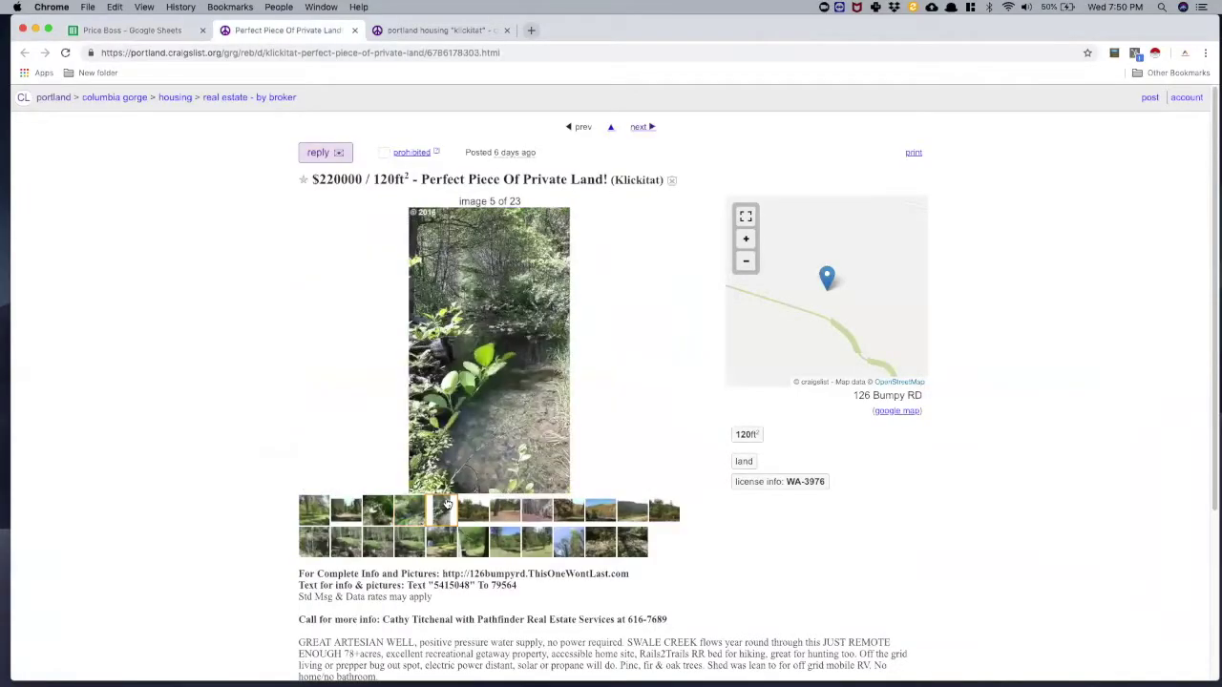
scroll(439, 506, down, 2)
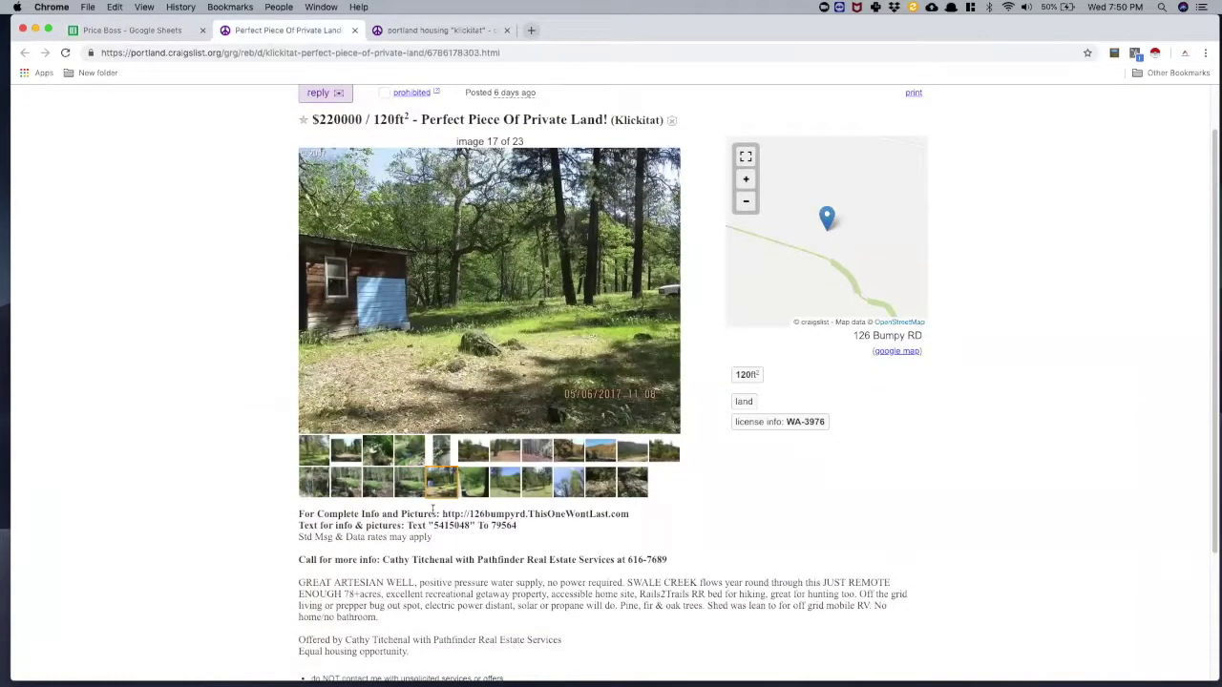
scroll(382, 571, down, 1)
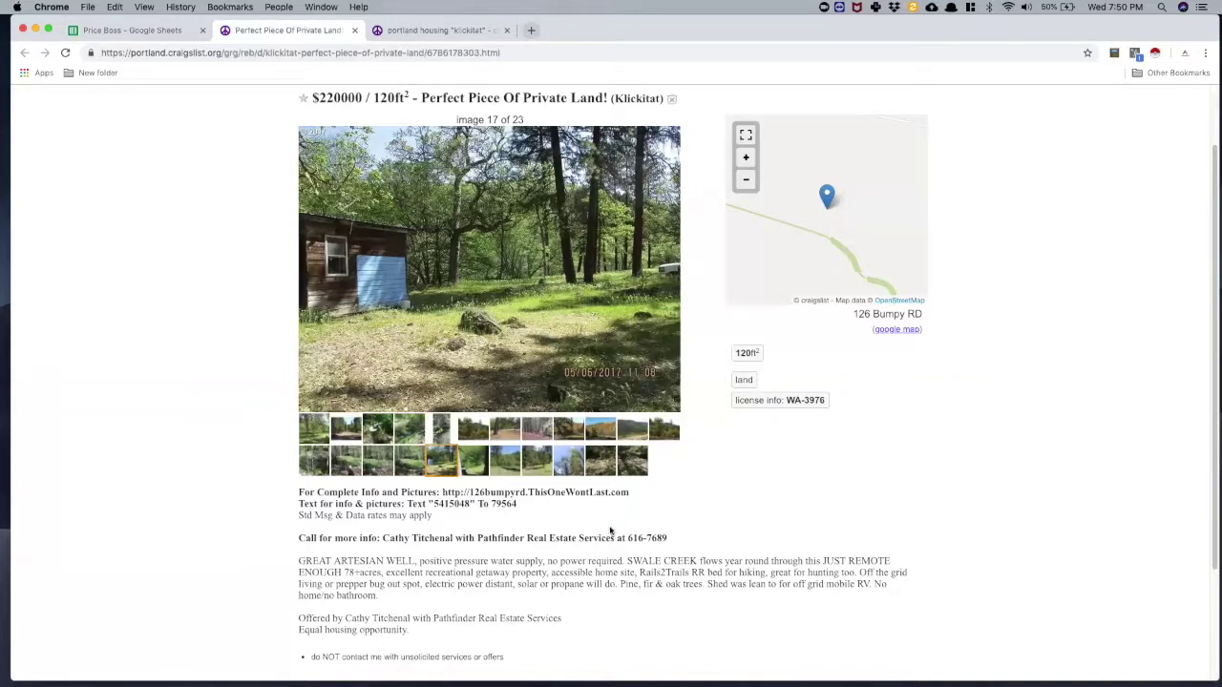
scroll(611, 530, up, 2)
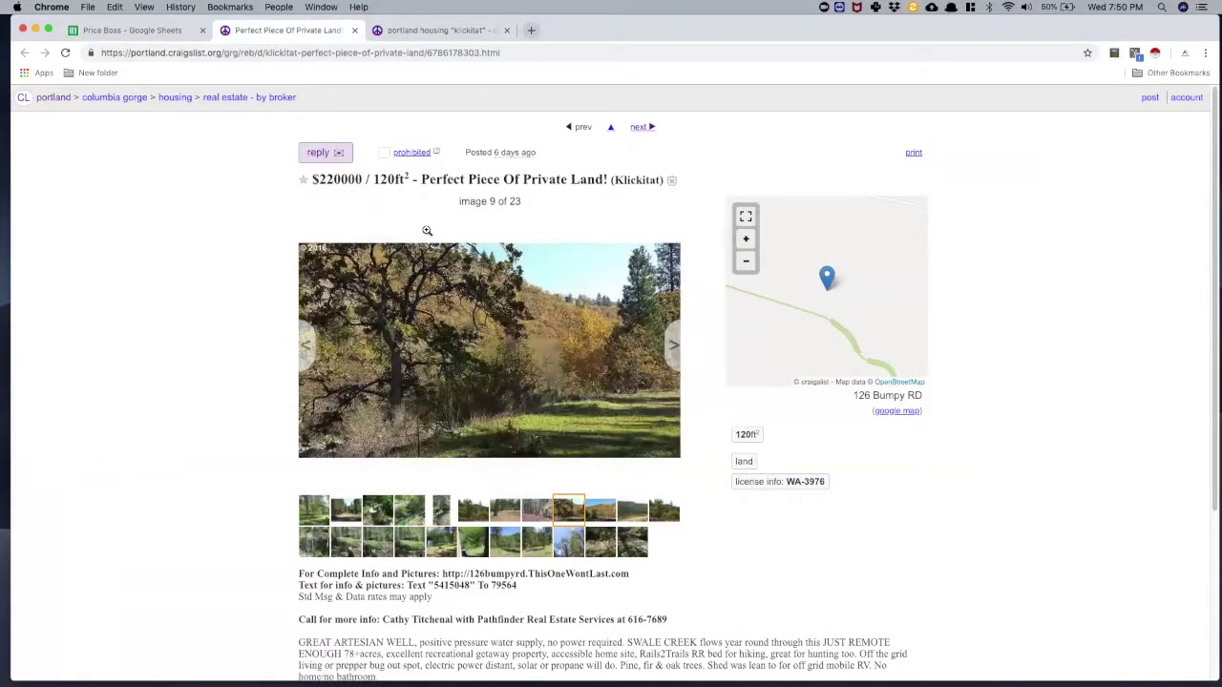
Copy the private land listing's web address into the row 8 record's Ad Summary cell in the Price Boss sheet.
right_click(356, 54)
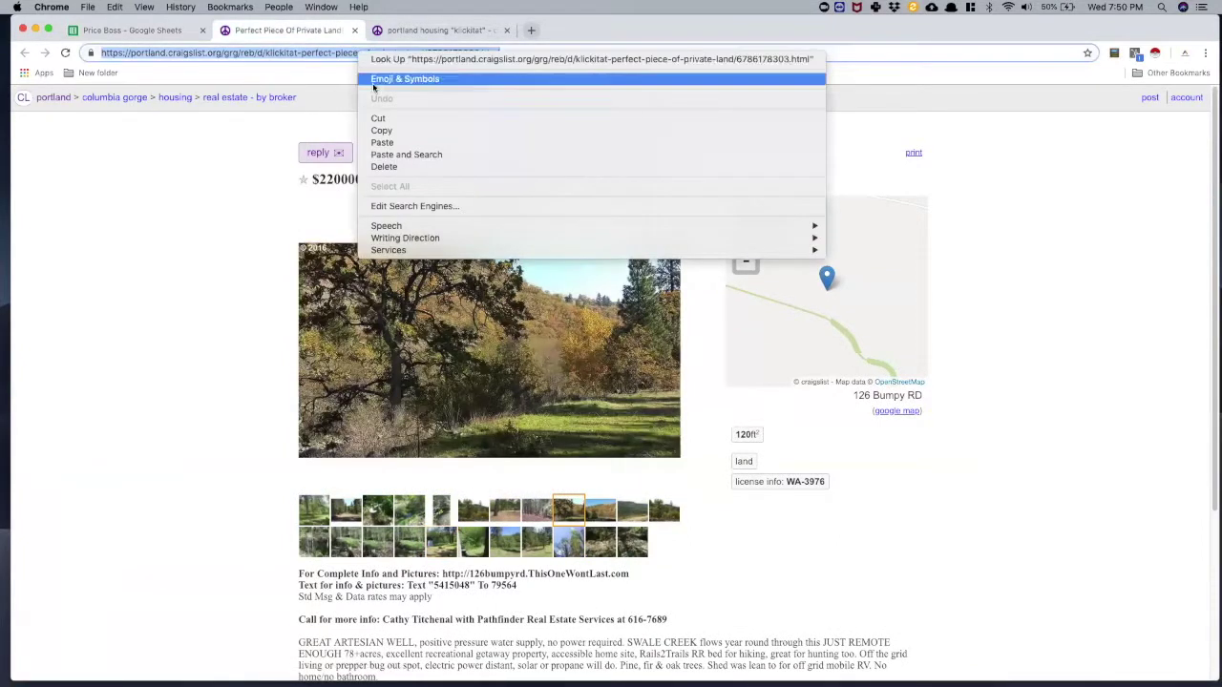
click(391, 131)
click(148, 30)
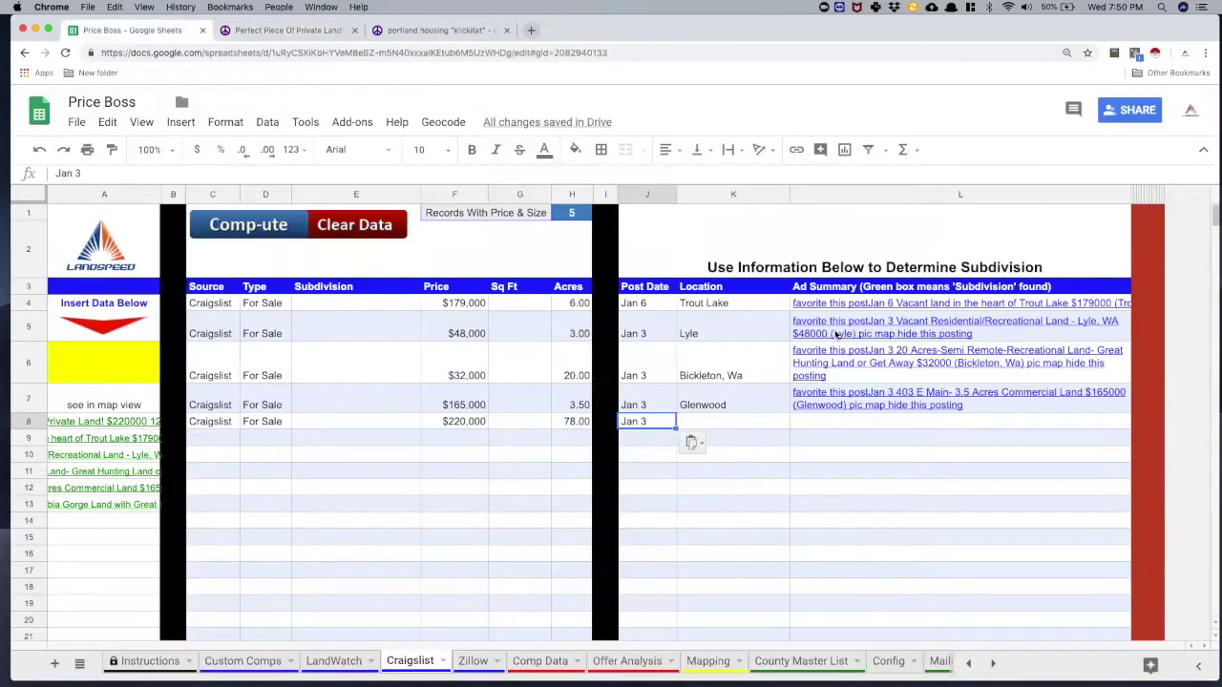
click(825, 423)
right_click(825, 423)
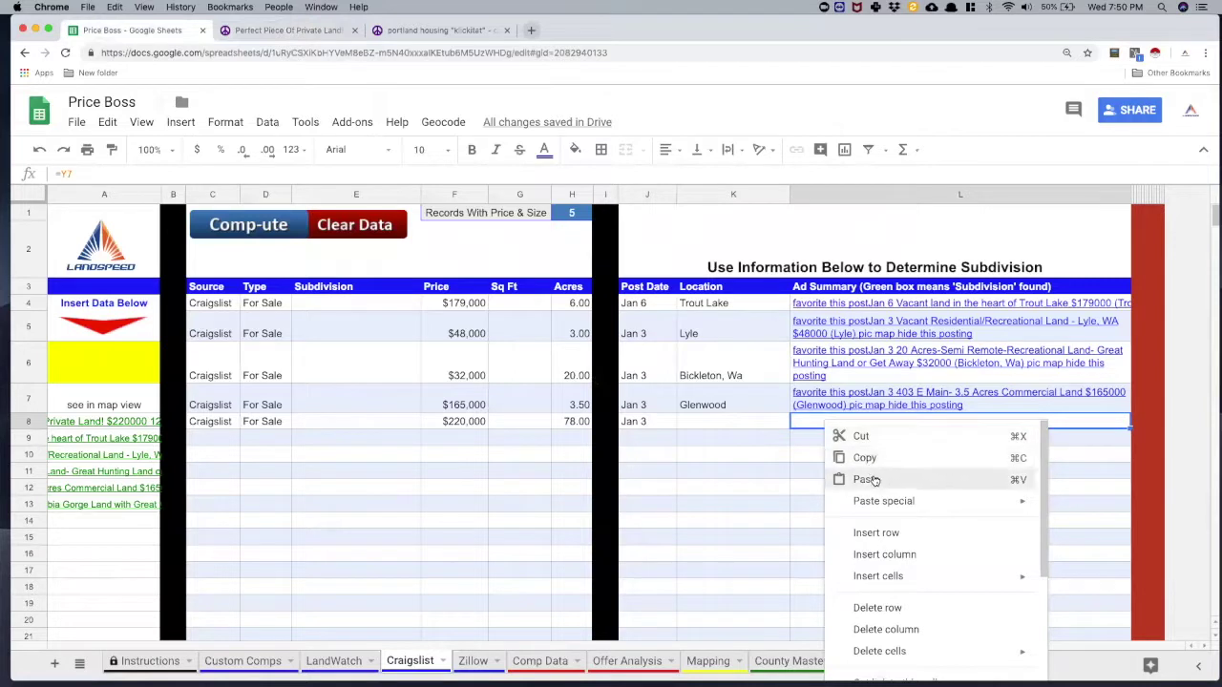
click(874, 479)
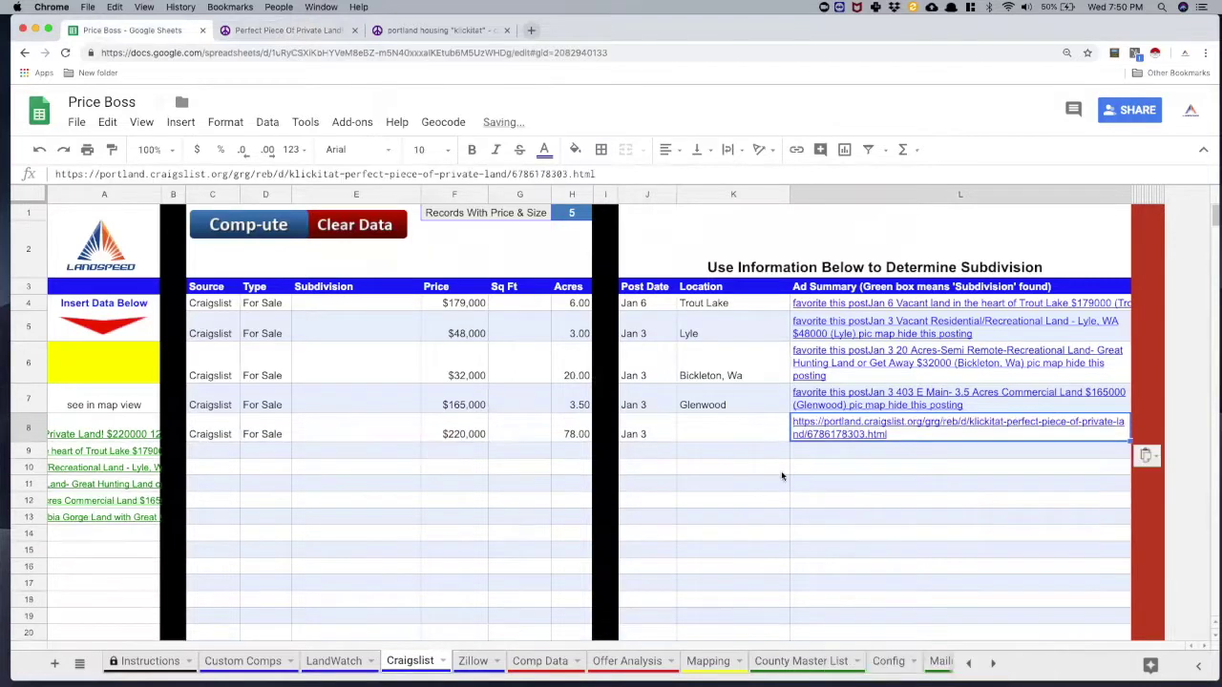
click(720, 465)
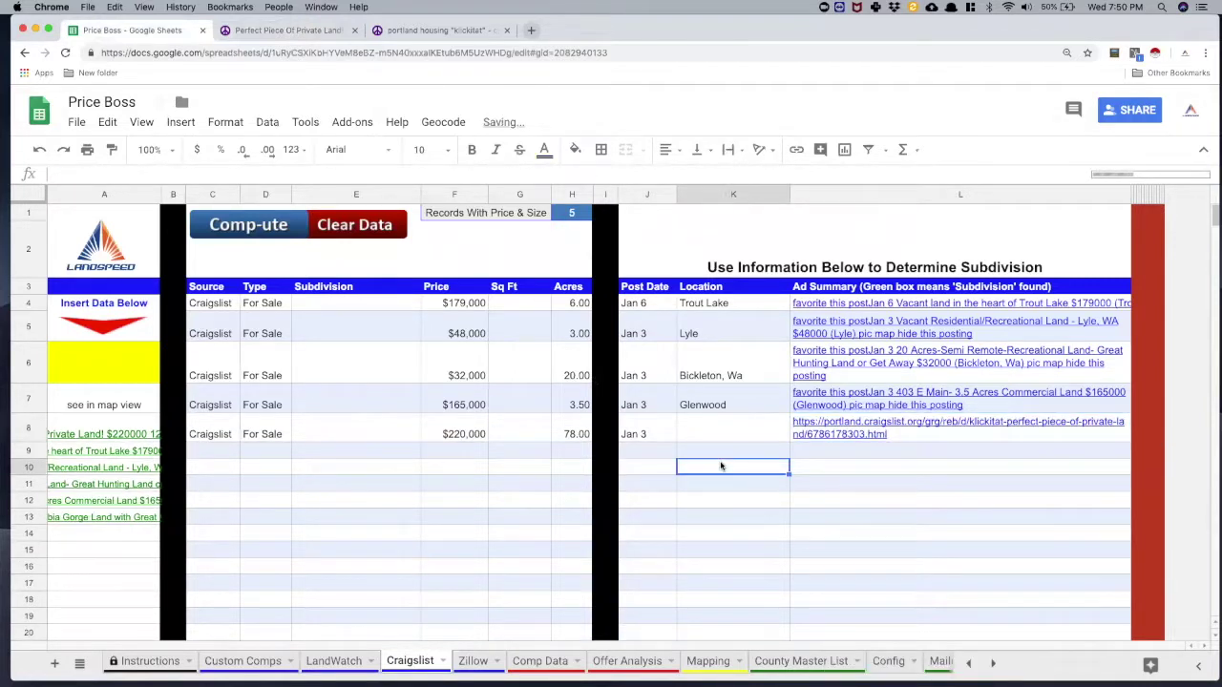
Check the linked Lyle and Bickleton land listings against the existing records, and close the listing pages that are no longer needed.
click(131, 448)
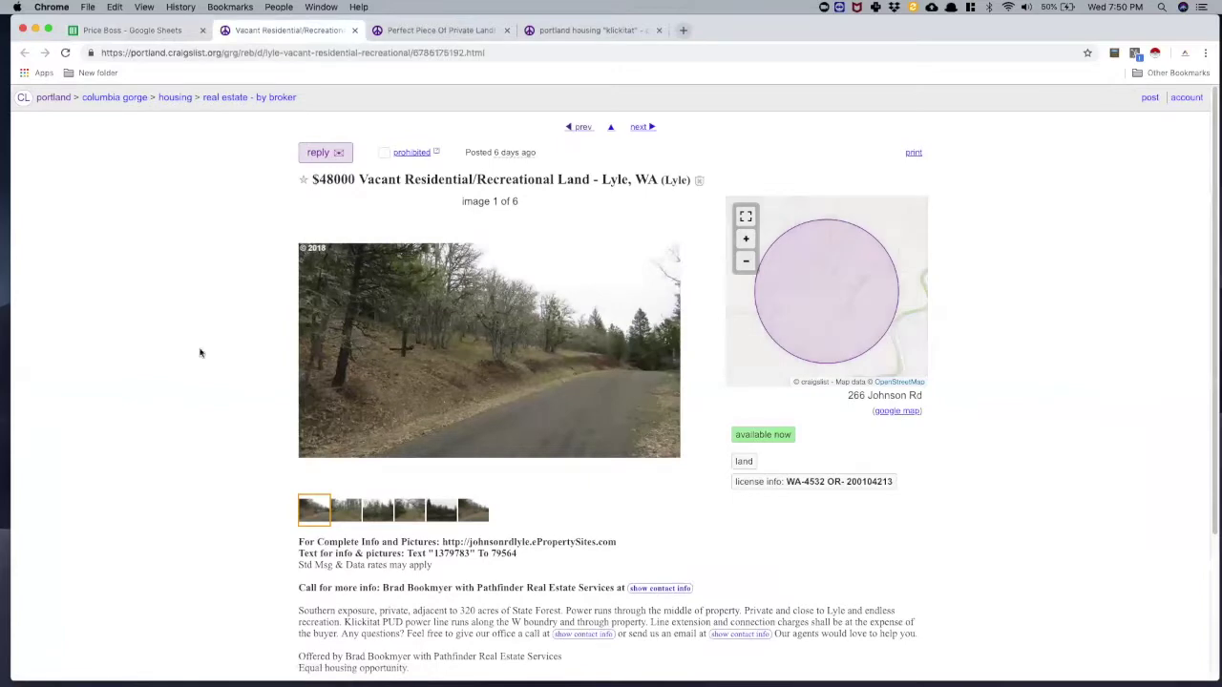
click(151, 32)
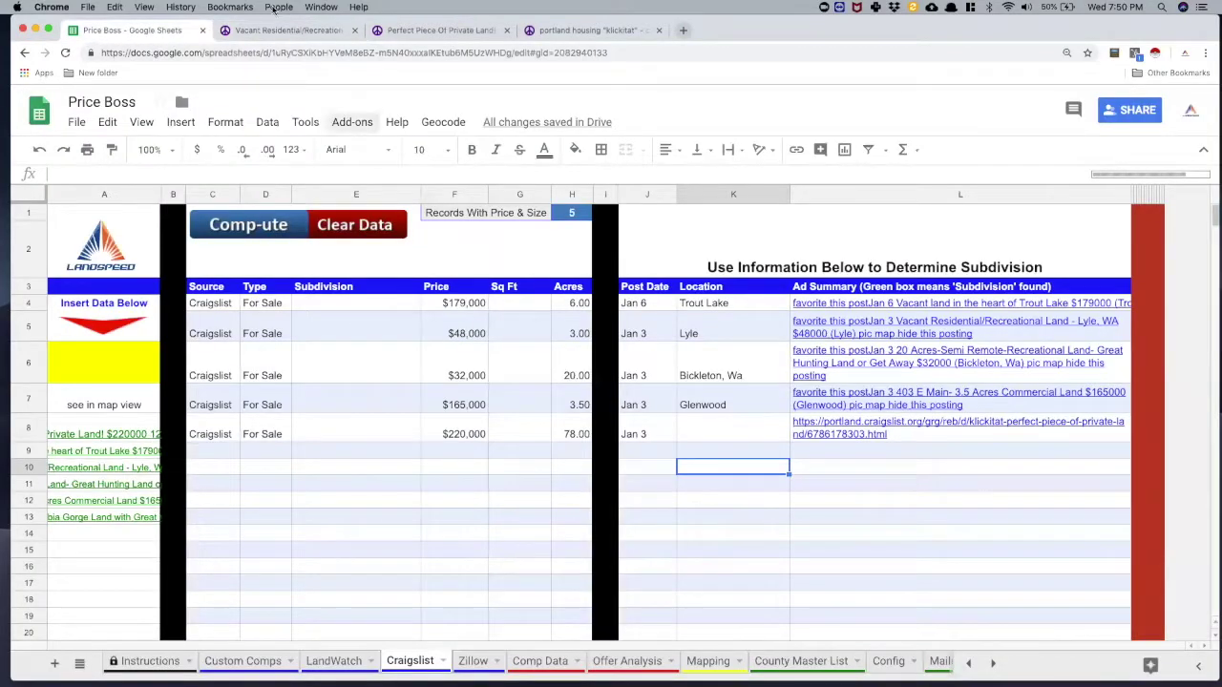
click(354, 30)
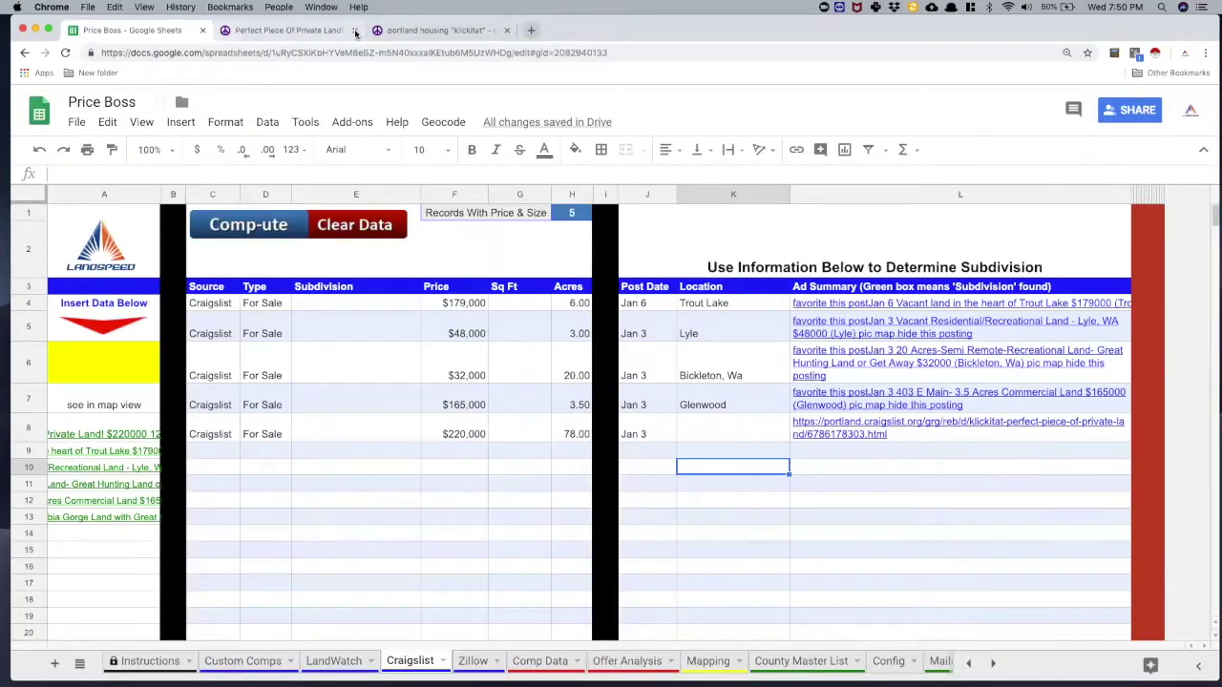
click(354, 31)
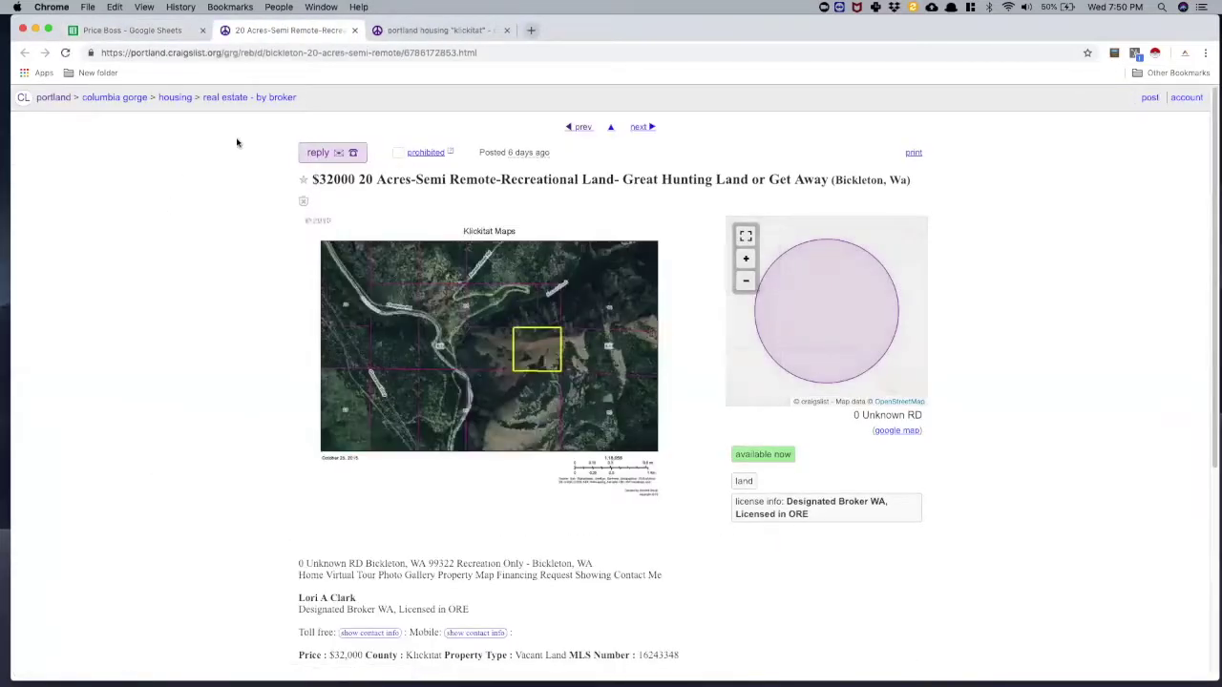
click(173, 31)
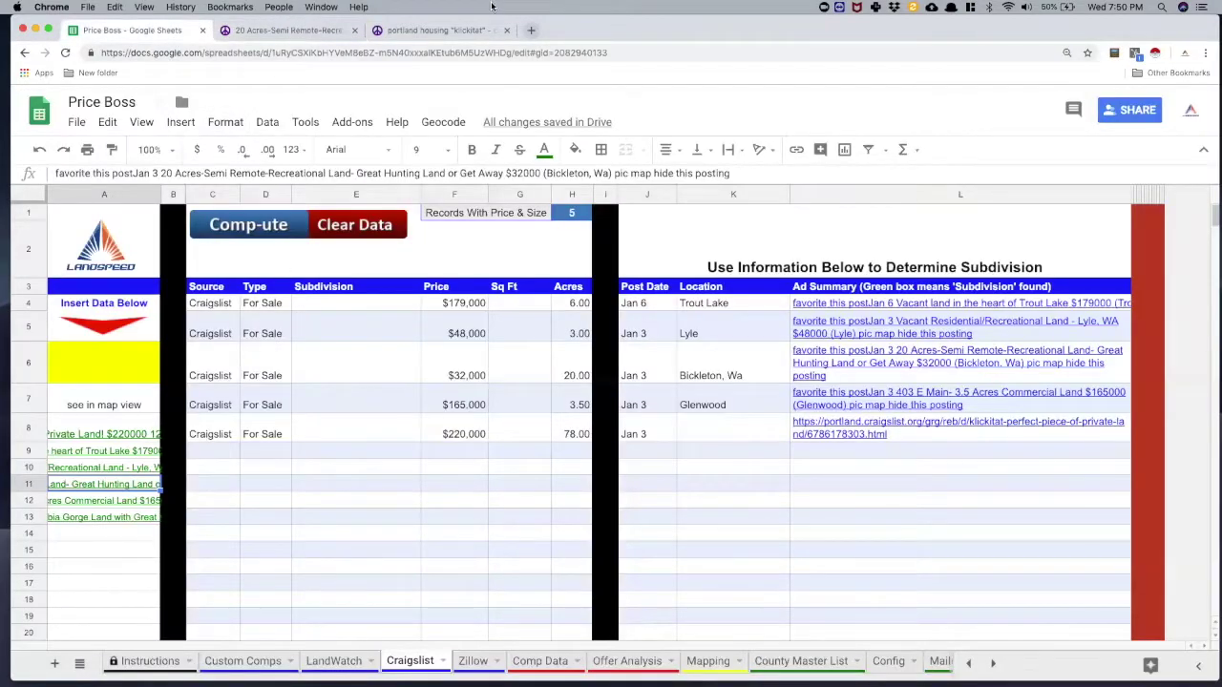
click(353, 31)
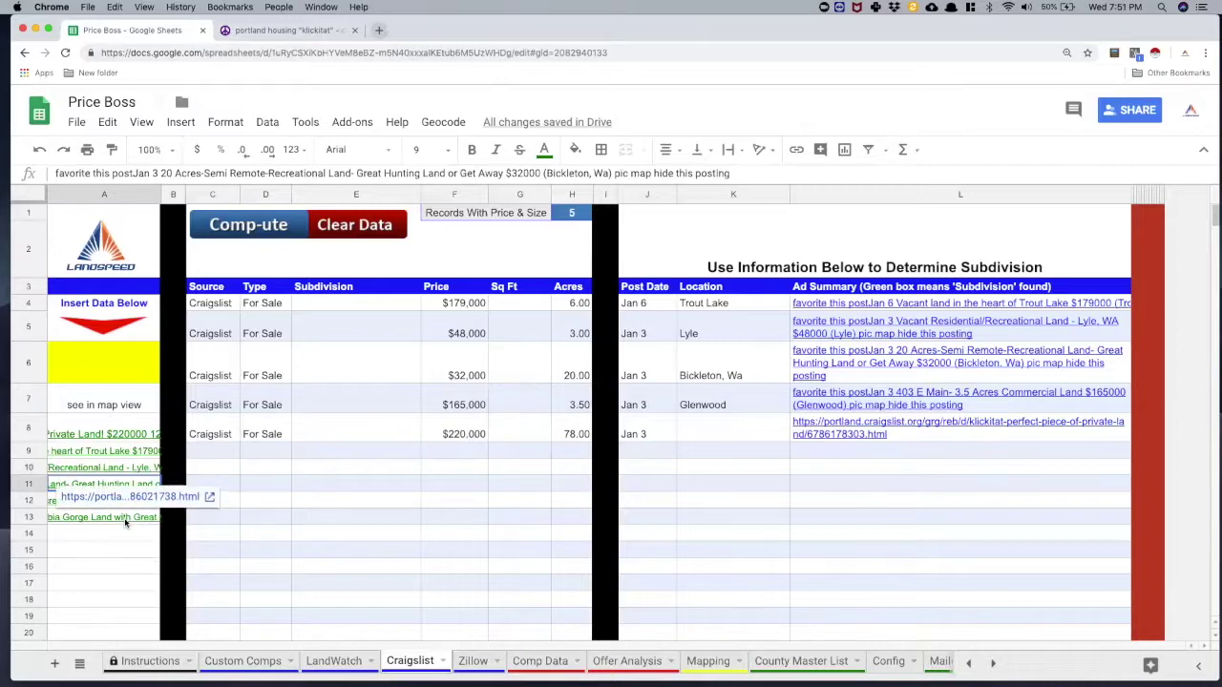
Open the "Columbia Gorge Land with Great Views!" listing linked in cell A13 and review its price, lot size and description.
click(130, 499)
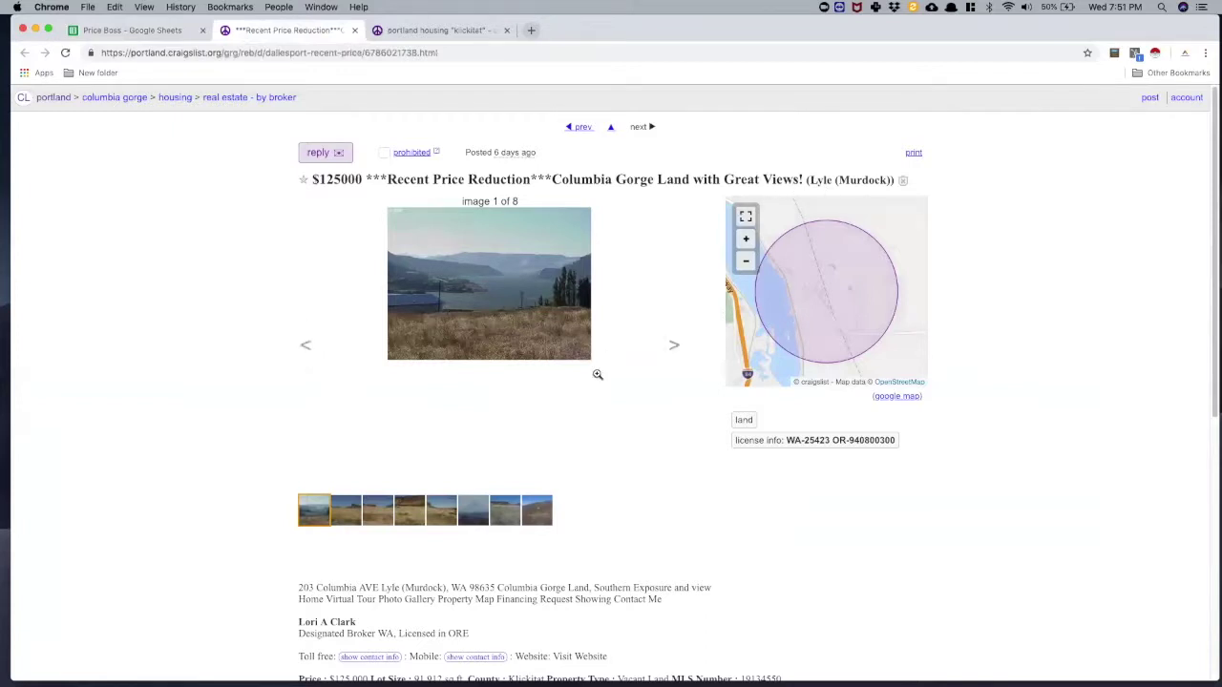
scroll(598, 375, down, 2)
scroll(597, 374, down, 3)
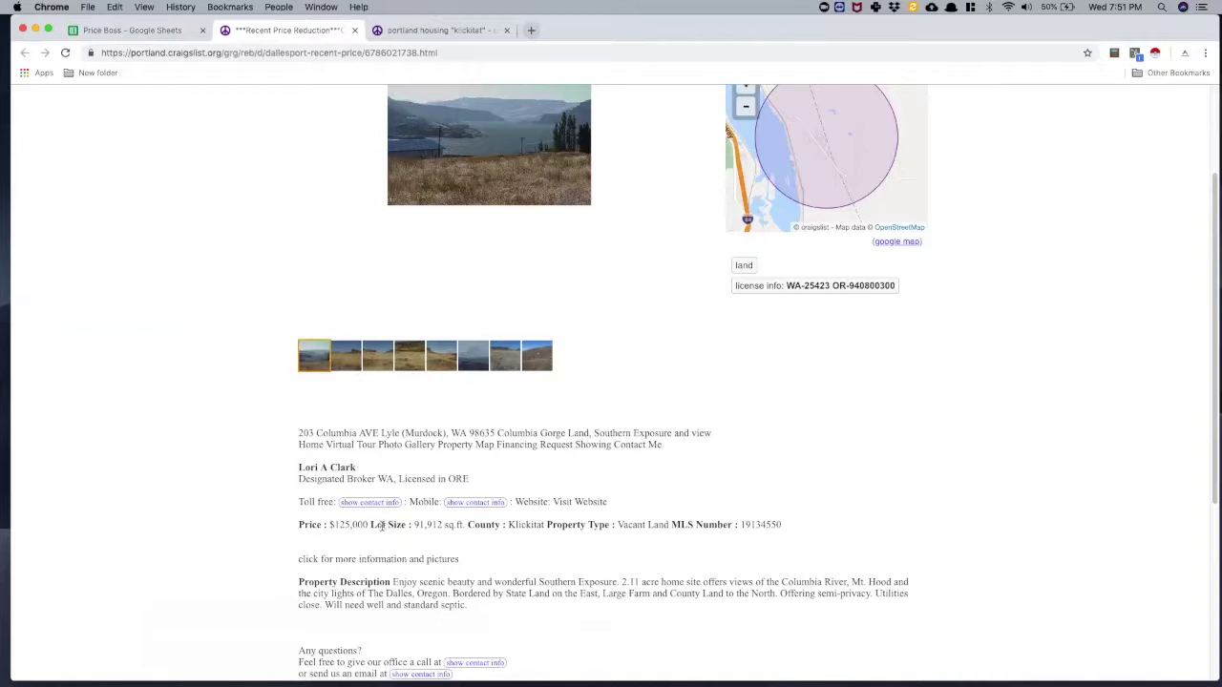
Back in the Price Boss sheet, duplicate the source-to-acres cells from row 8 into row 9.
click(121, 34)
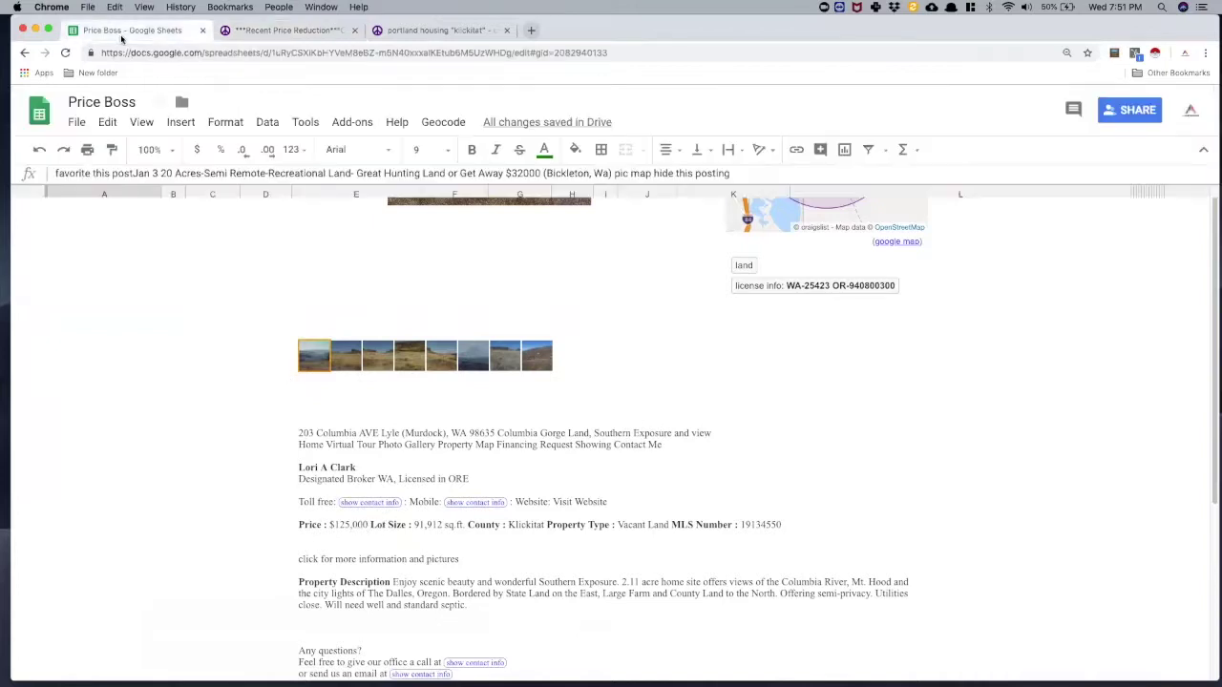
drag(228, 436, 570, 431)
key(ctrl+c)
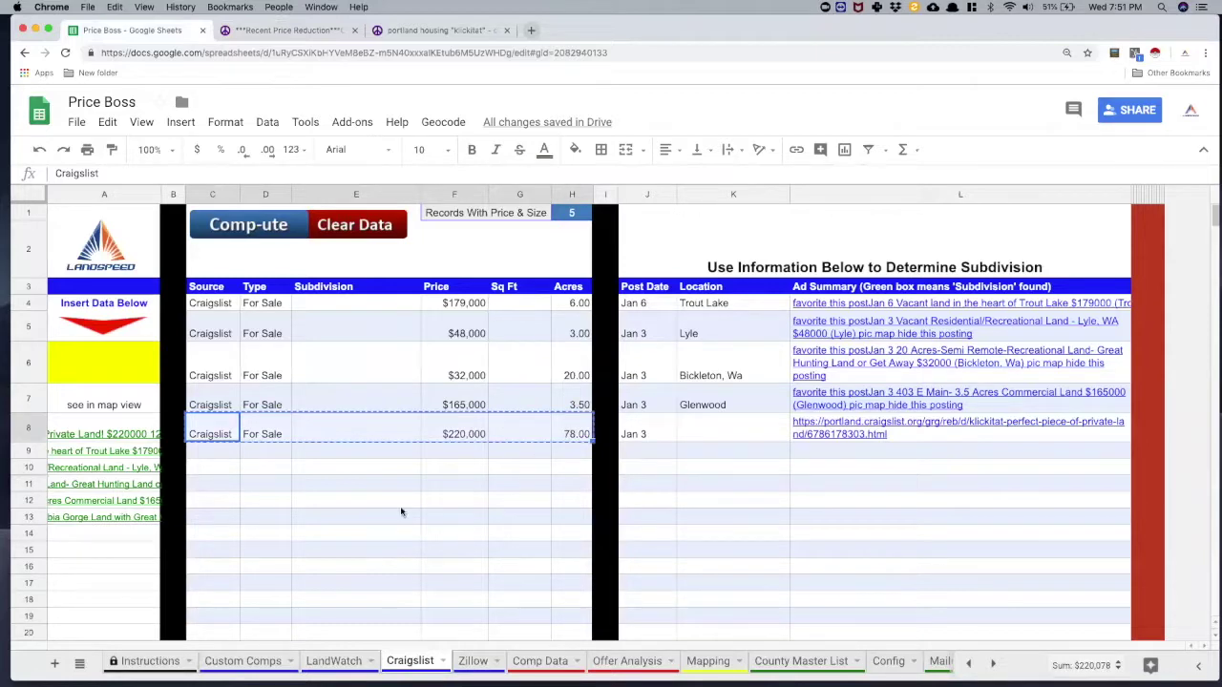
click(210, 452)
key(ctrl+v)
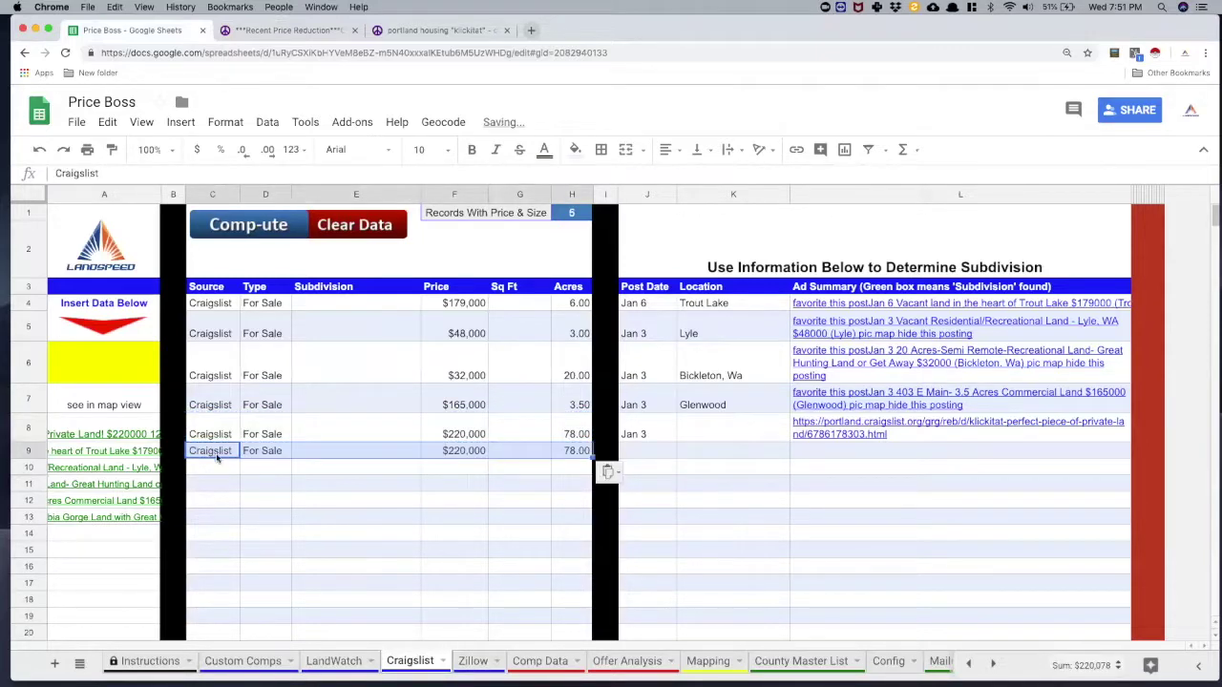
Check the Columbia Gorge listing's asking price and set the row 9 record's price to $125,000.
click(271, 31)
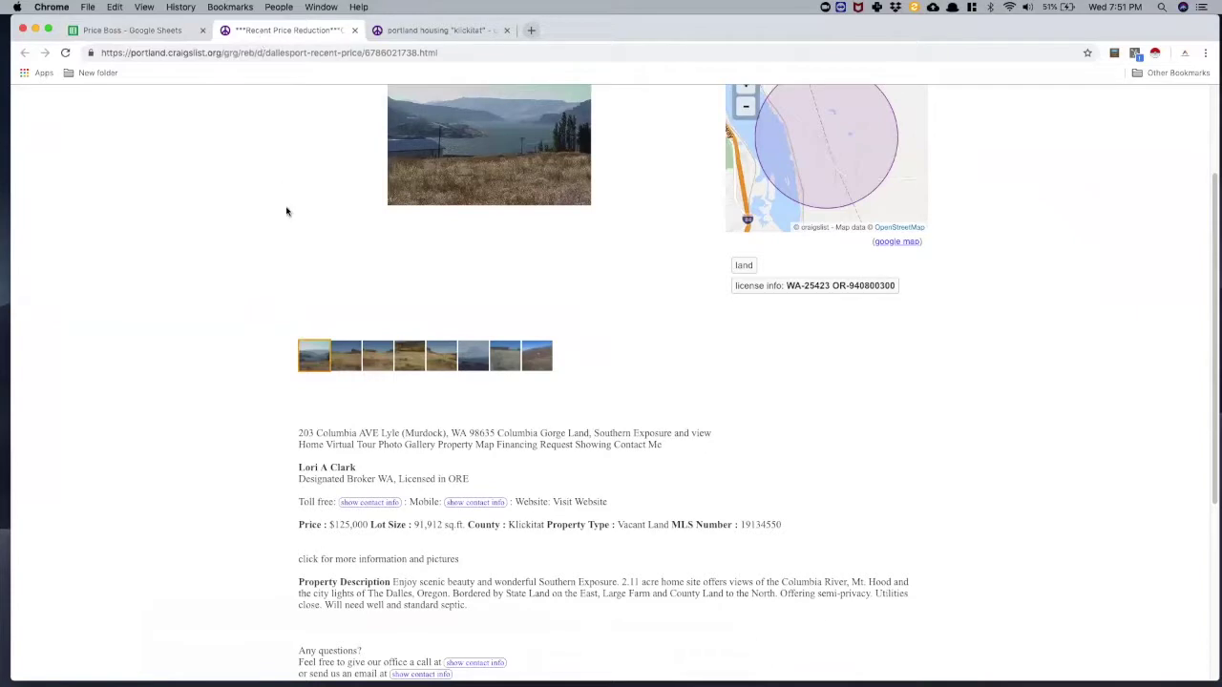
scroll(286, 210, up, 3)
click(143, 31)
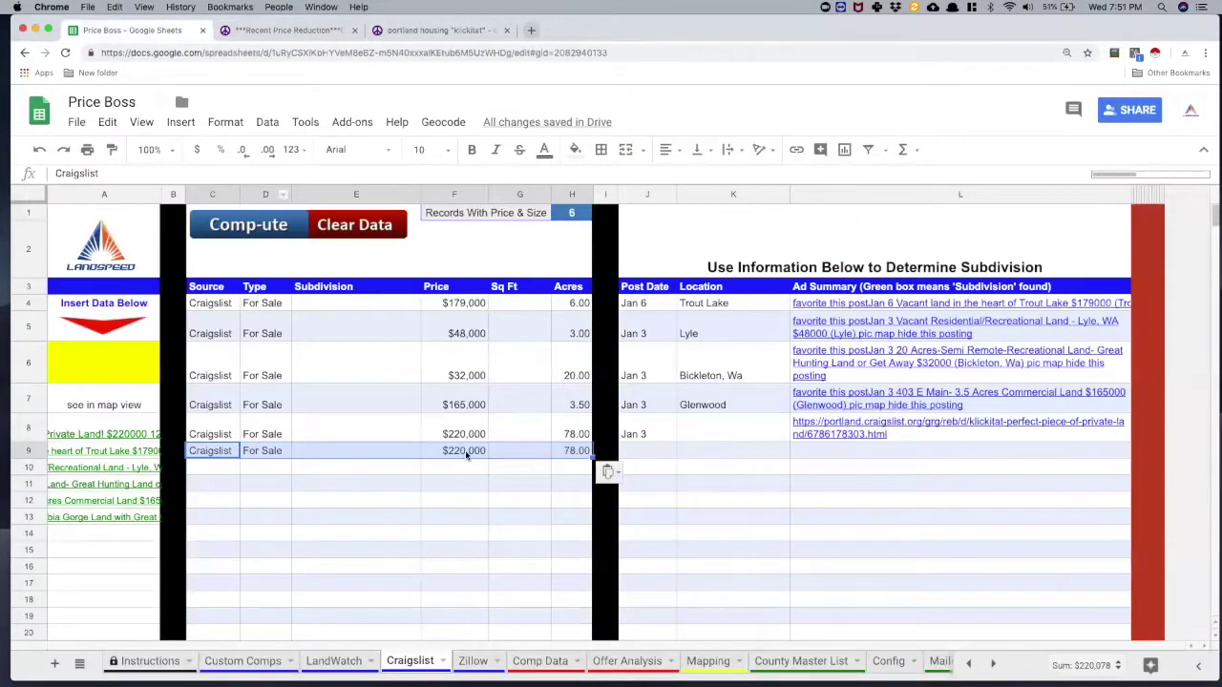
click(464, 450)
text(125000)
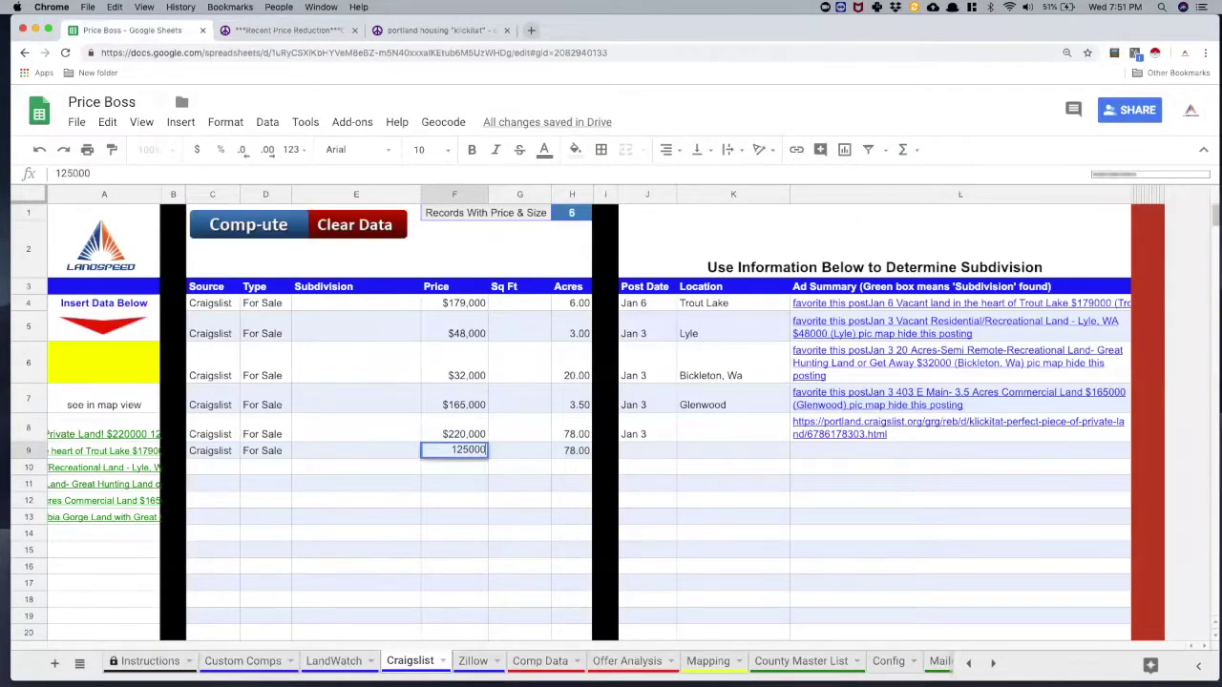
click(578, 453)
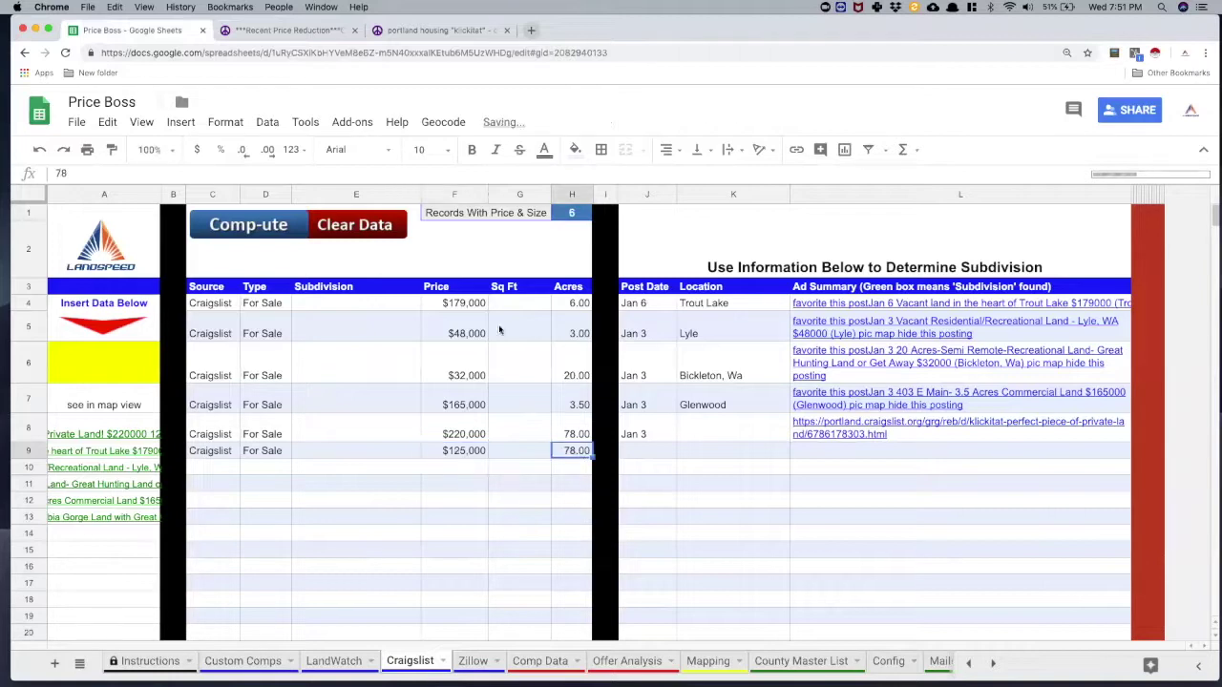
Look up the Columbia Gorge listing's lot size and enter 91912 as the row 9 record's square footage.
click(281, 31)
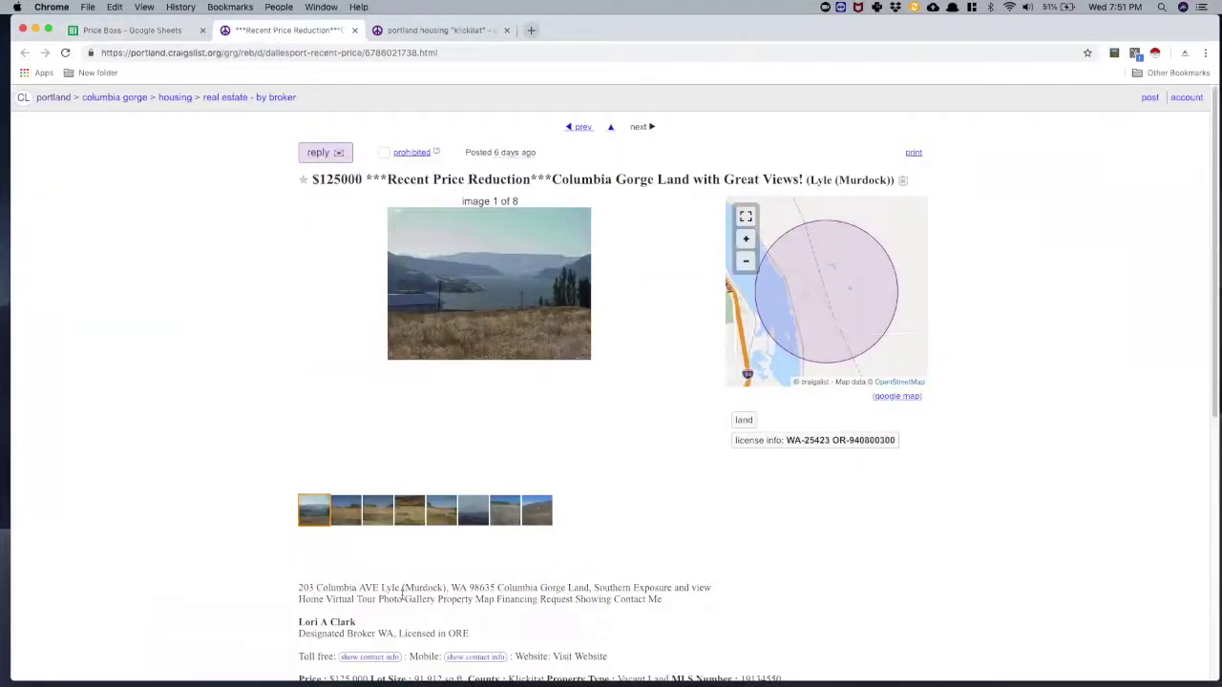
scroll(401, 594, down, 1)
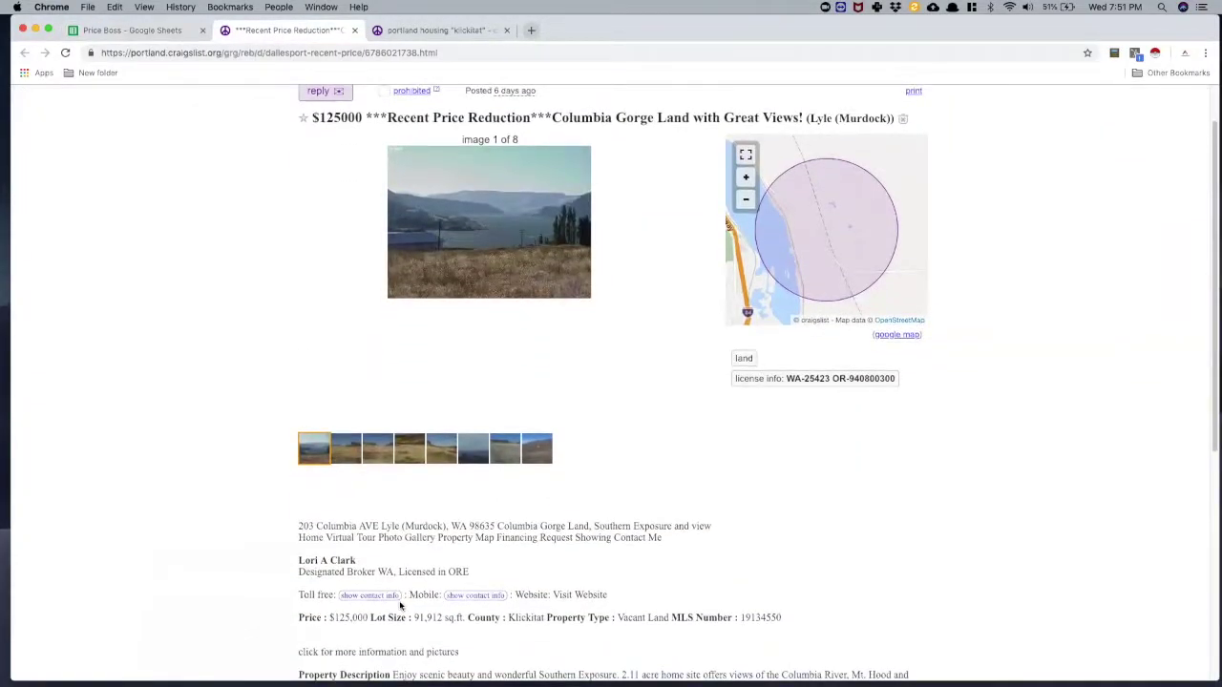
click(134, 30)
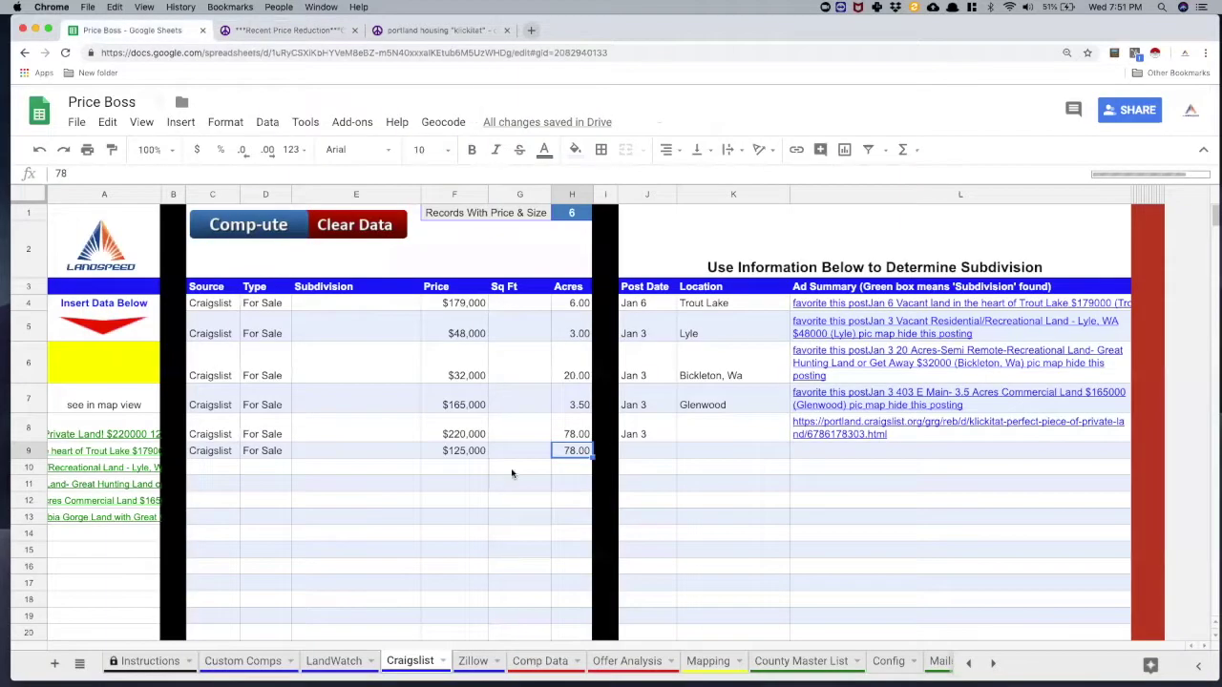
click(528, 453)
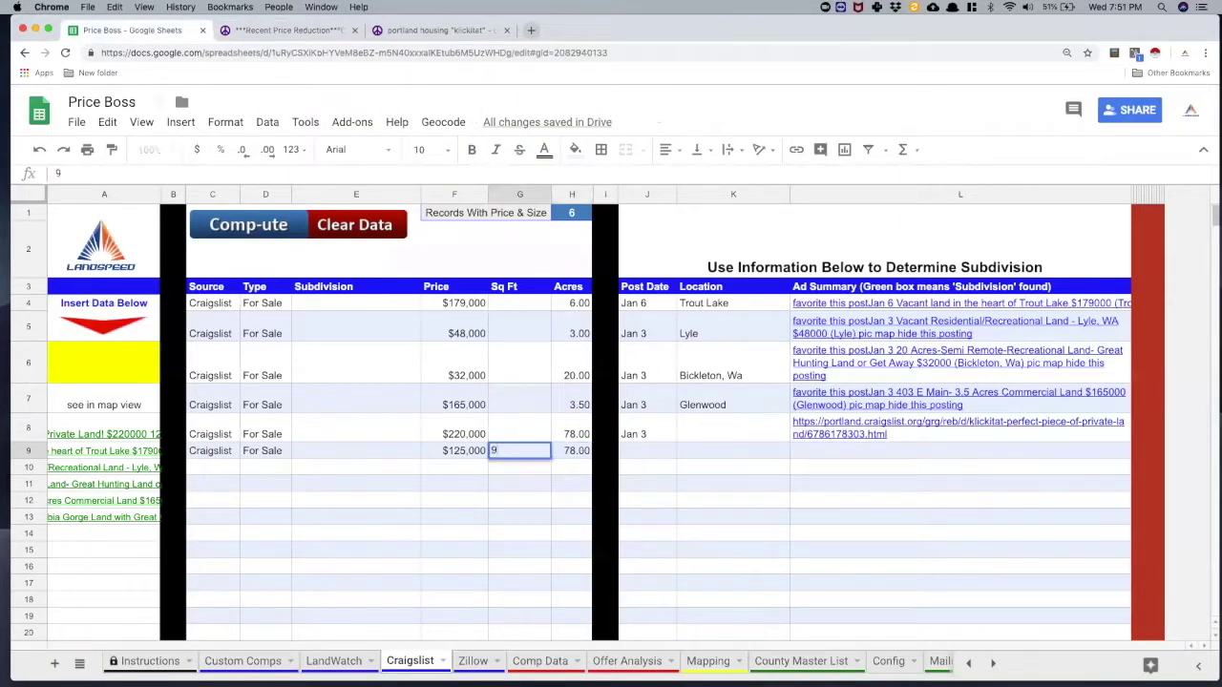
text(91912)
key(Return)
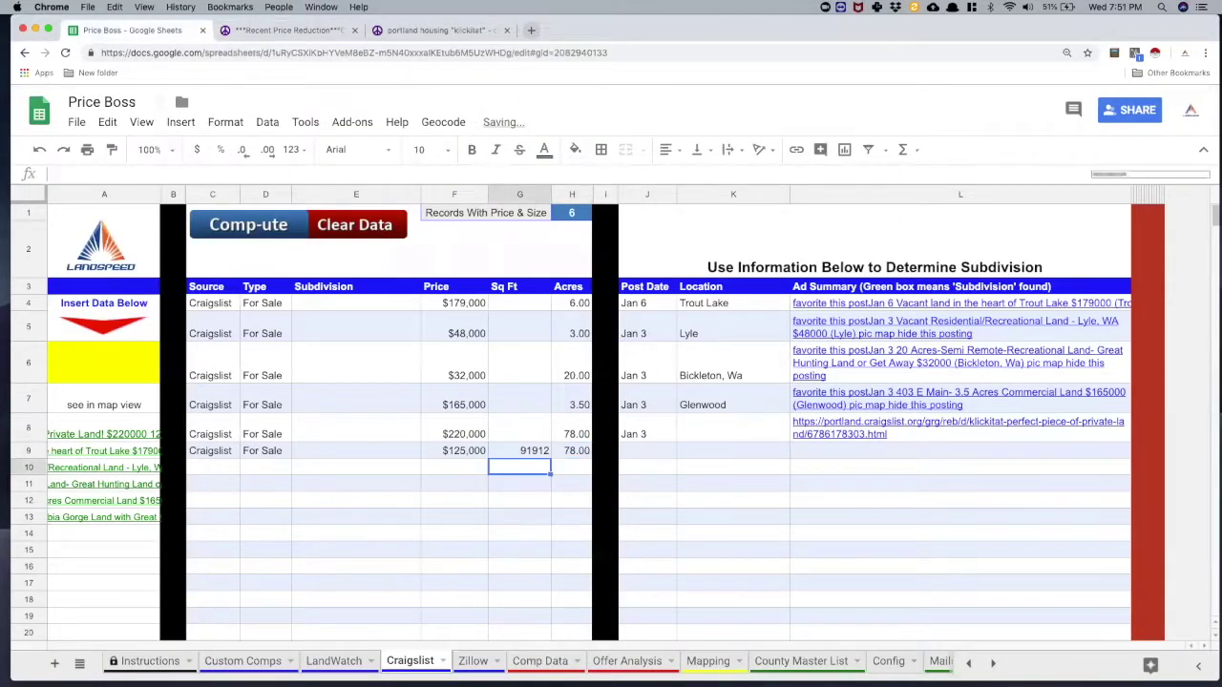
Replace the row 9 record's acres with the formula =G9/43560 to convert its square footage.
click(572, 455)
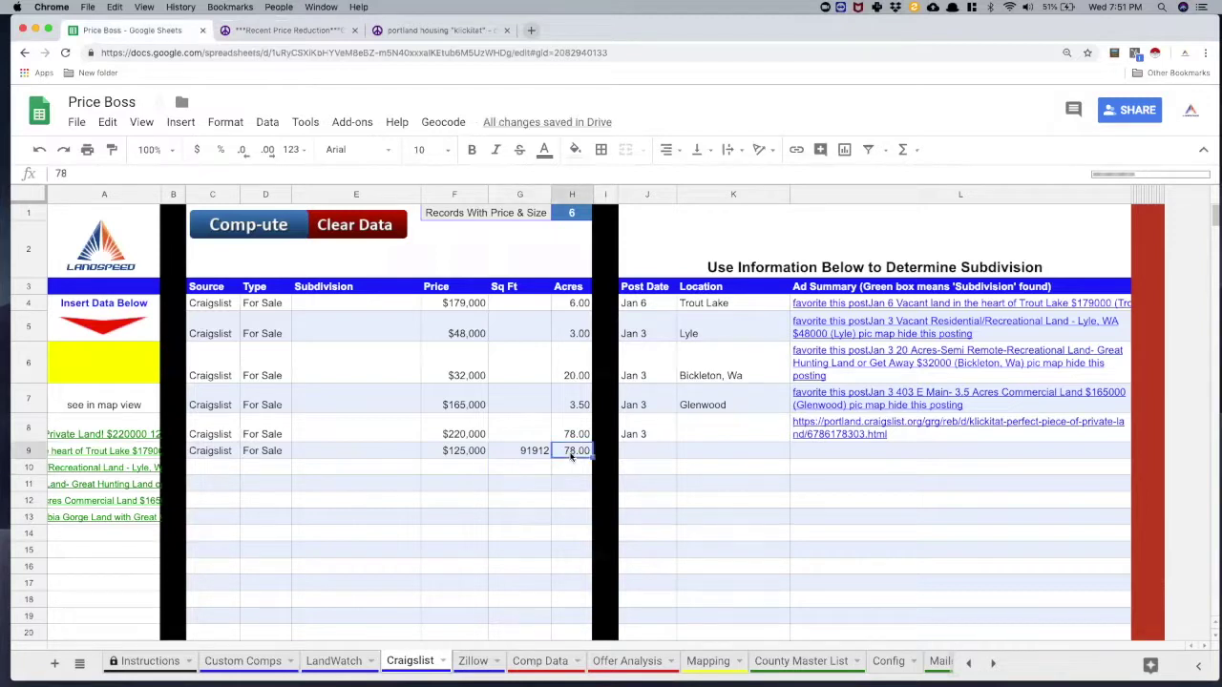
text(=)
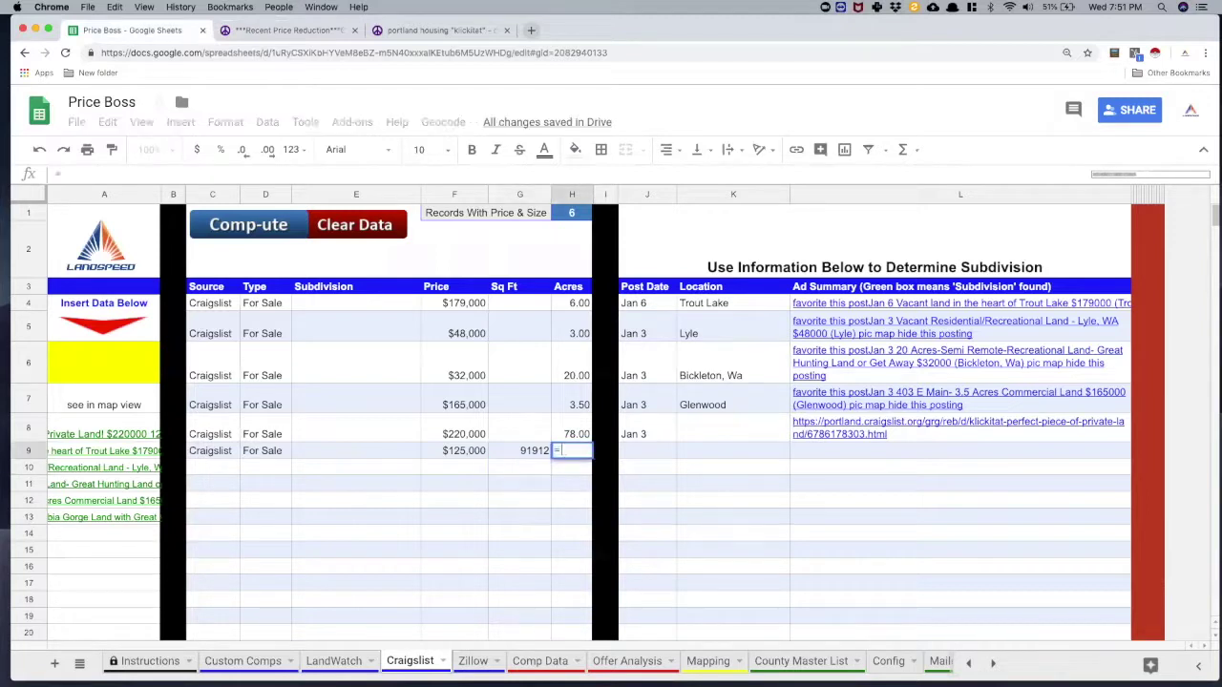
click(526, 452)
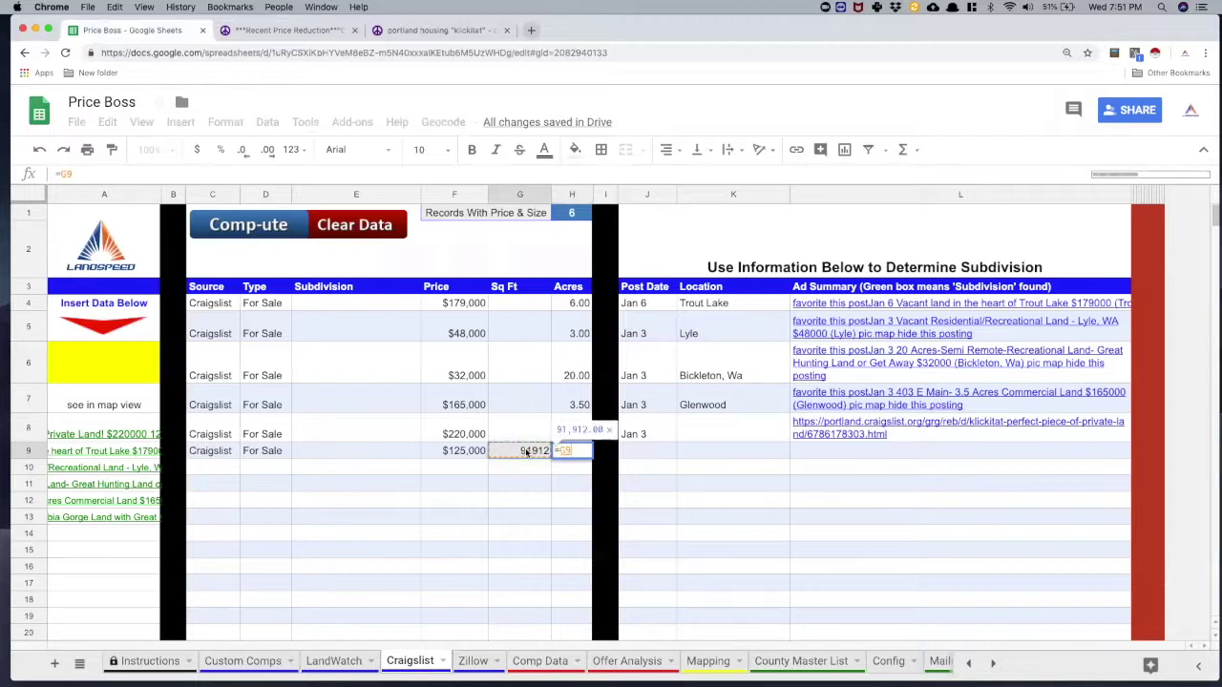
text(/)
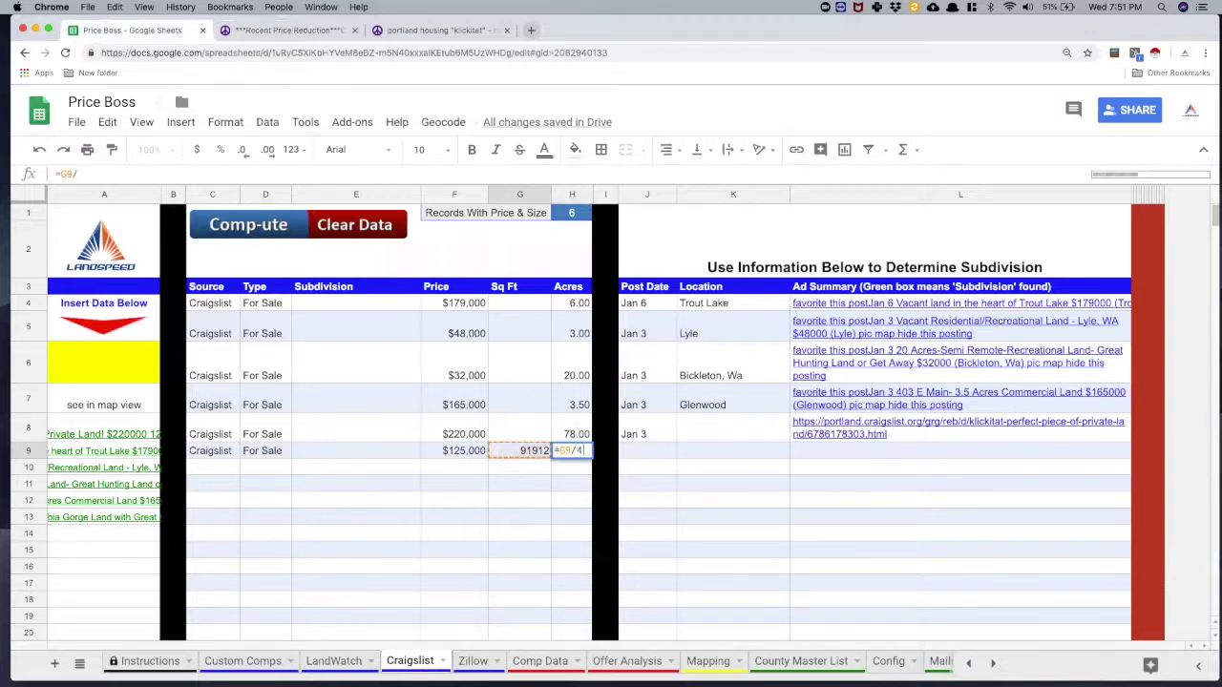
text(43560)
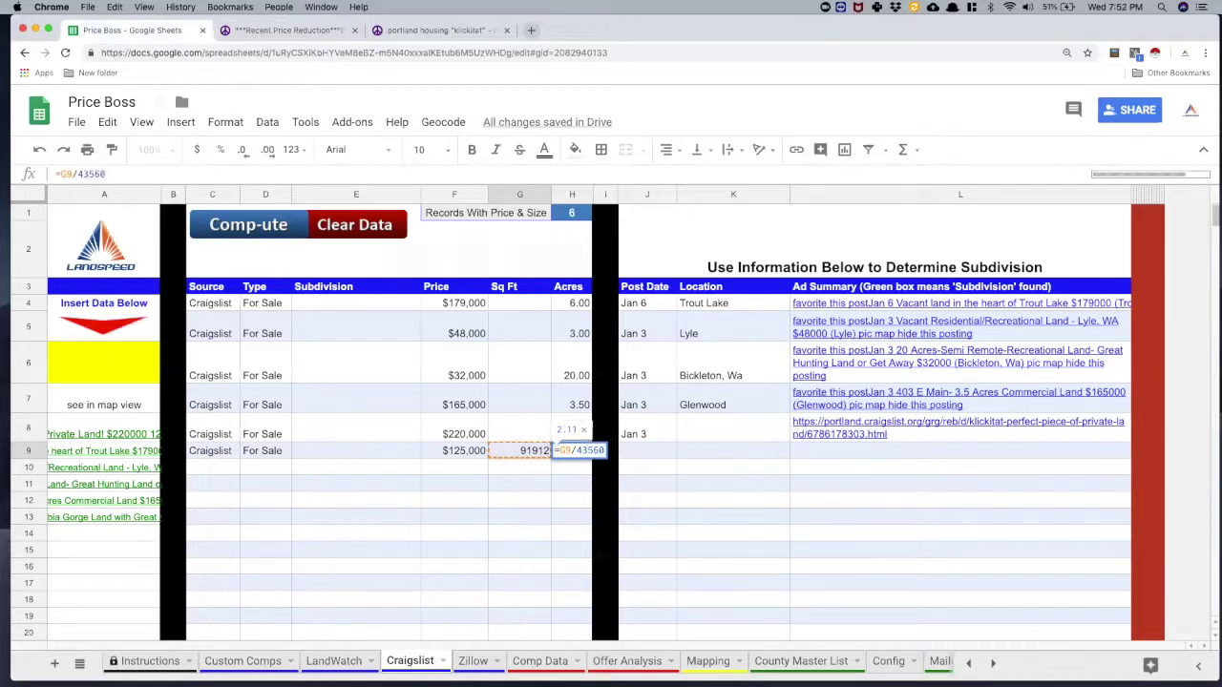
key(Return)
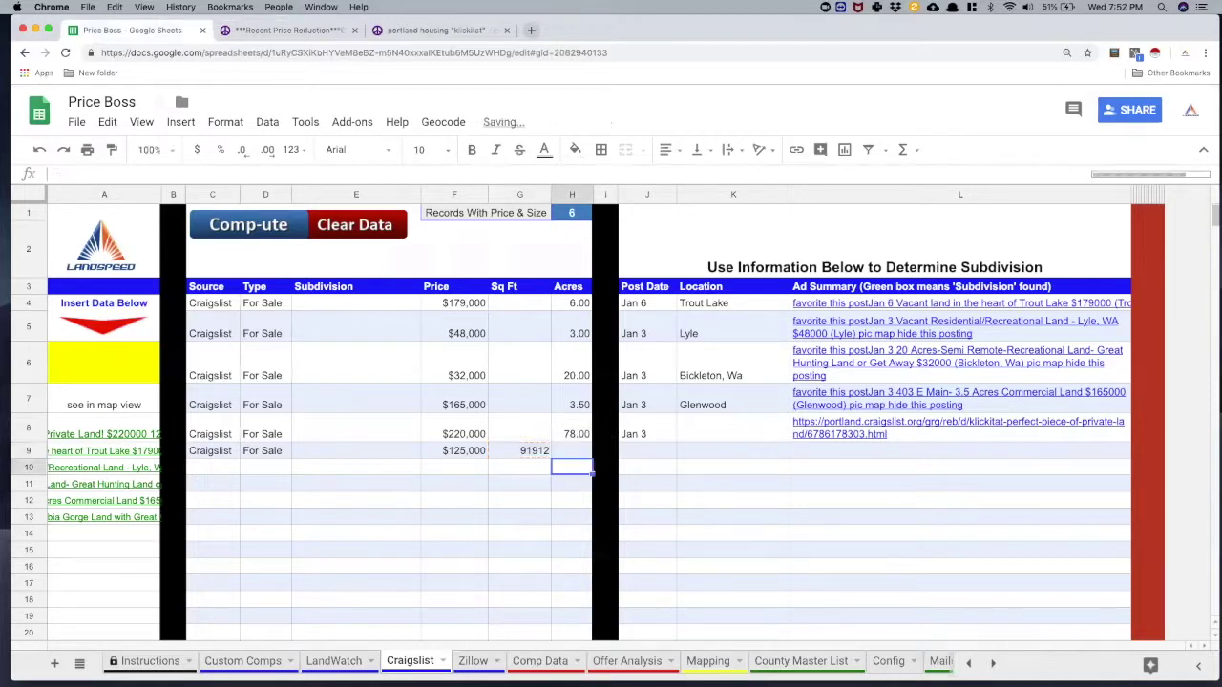
Change the text color of the row 9 acres cell to black.
click(572, 450)
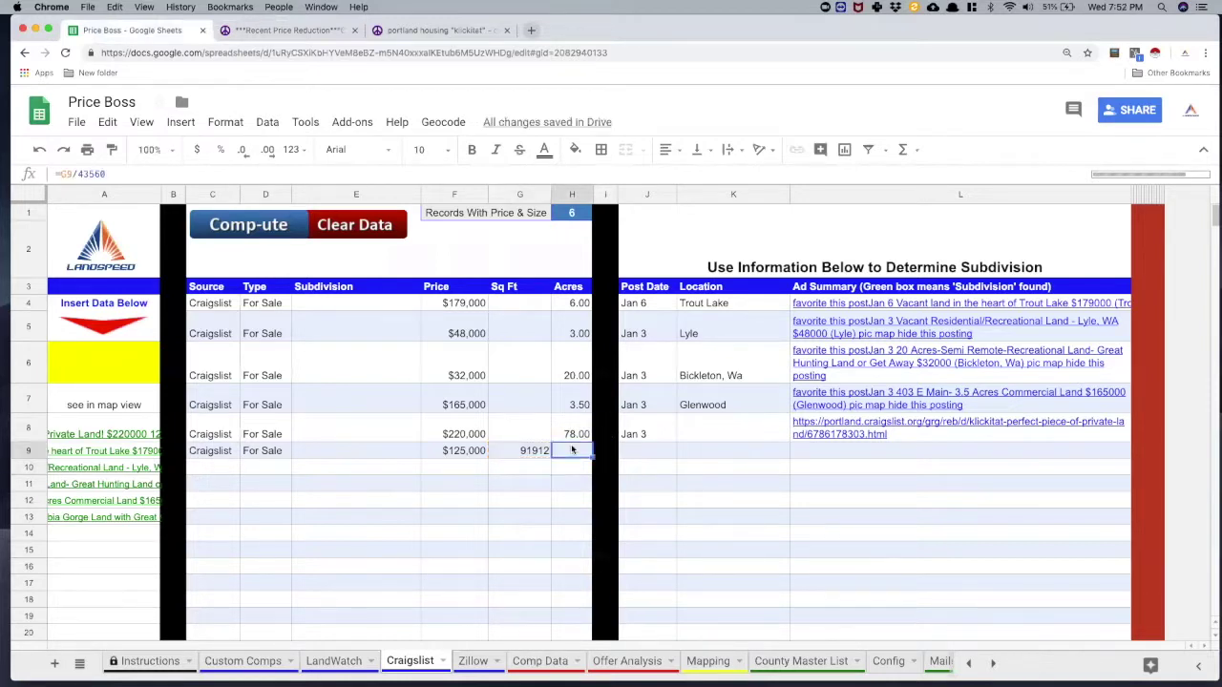
click(544, 150)
click(551, 200)
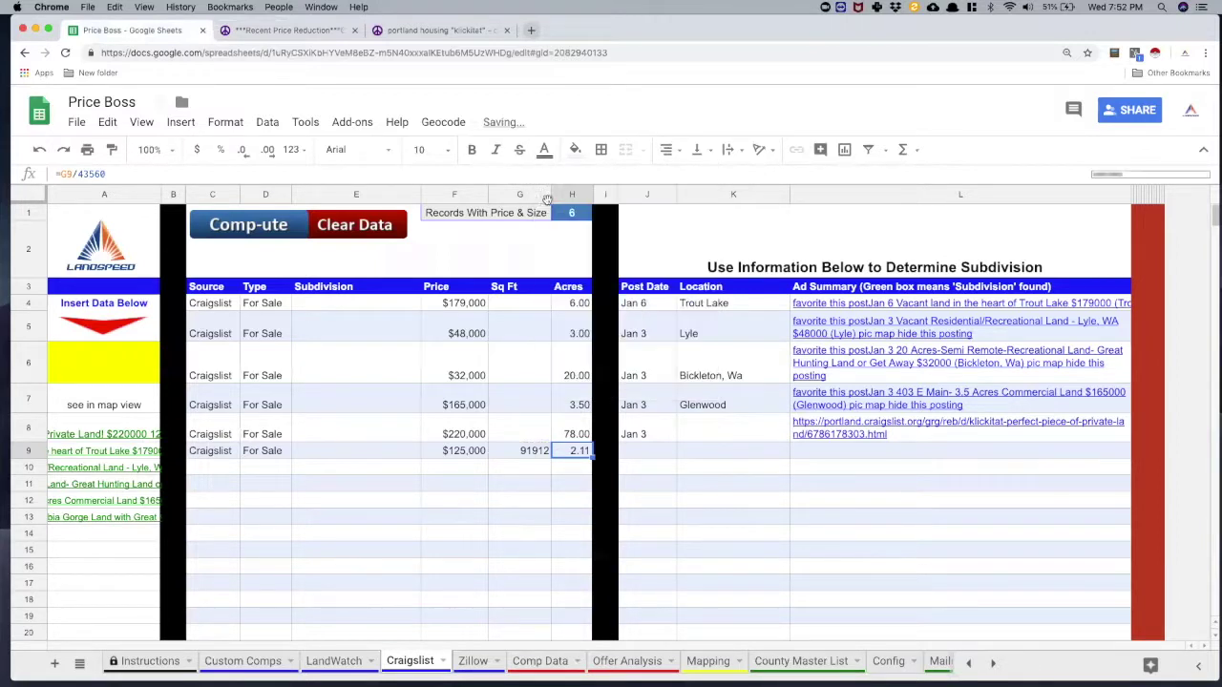
click(508, 490)
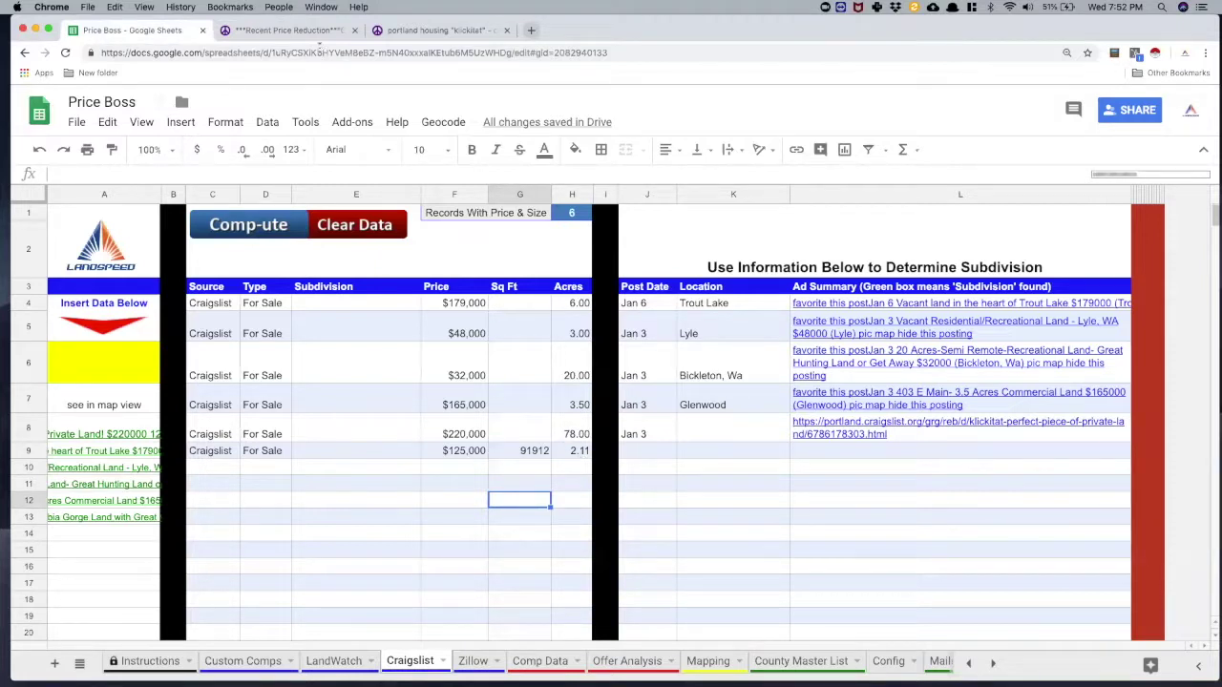
Check the Columbia Gorge listing's posting age and copy the Jan 3 post date from row 8 into row 9.
click(302, 35)
click(382, 185)
scroll(459, 242, up, 1)
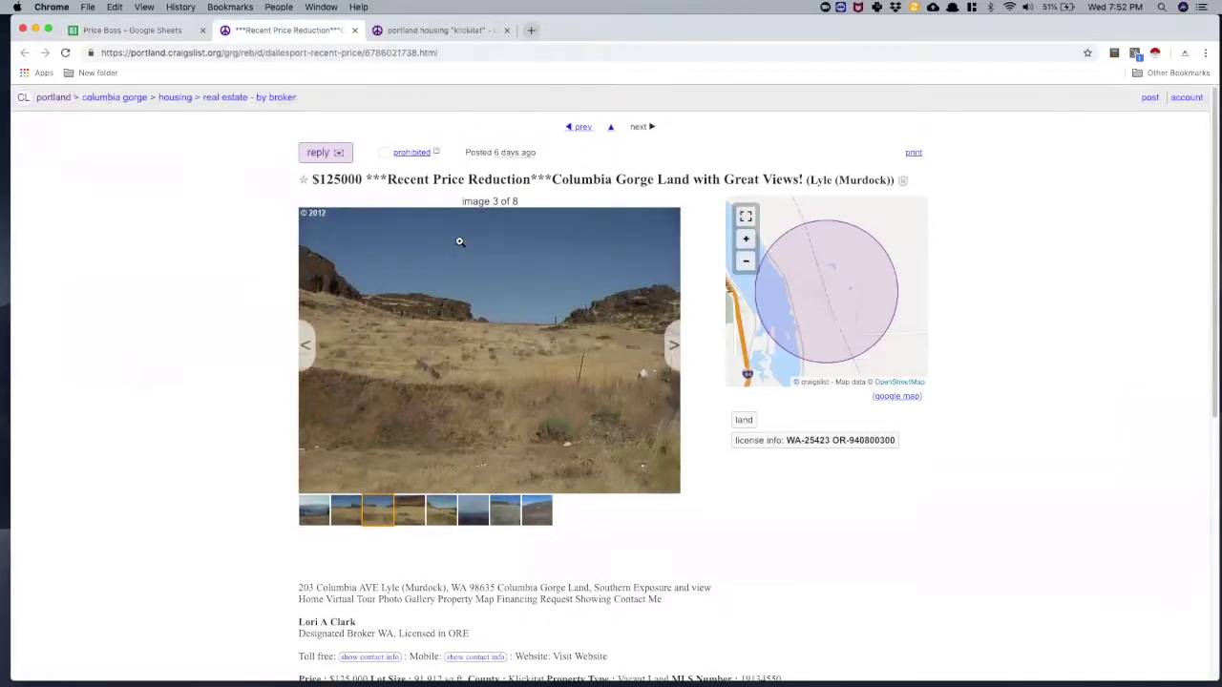
click(152, 30)
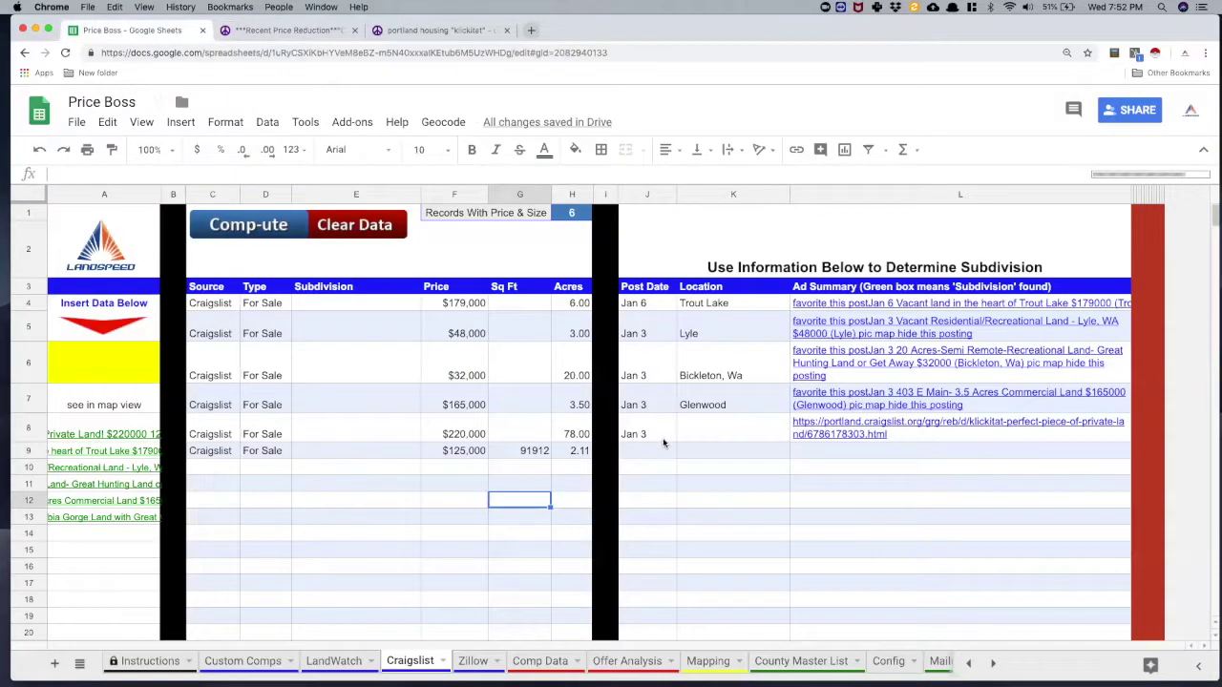
click(643, 436)
key(ctrl+c)
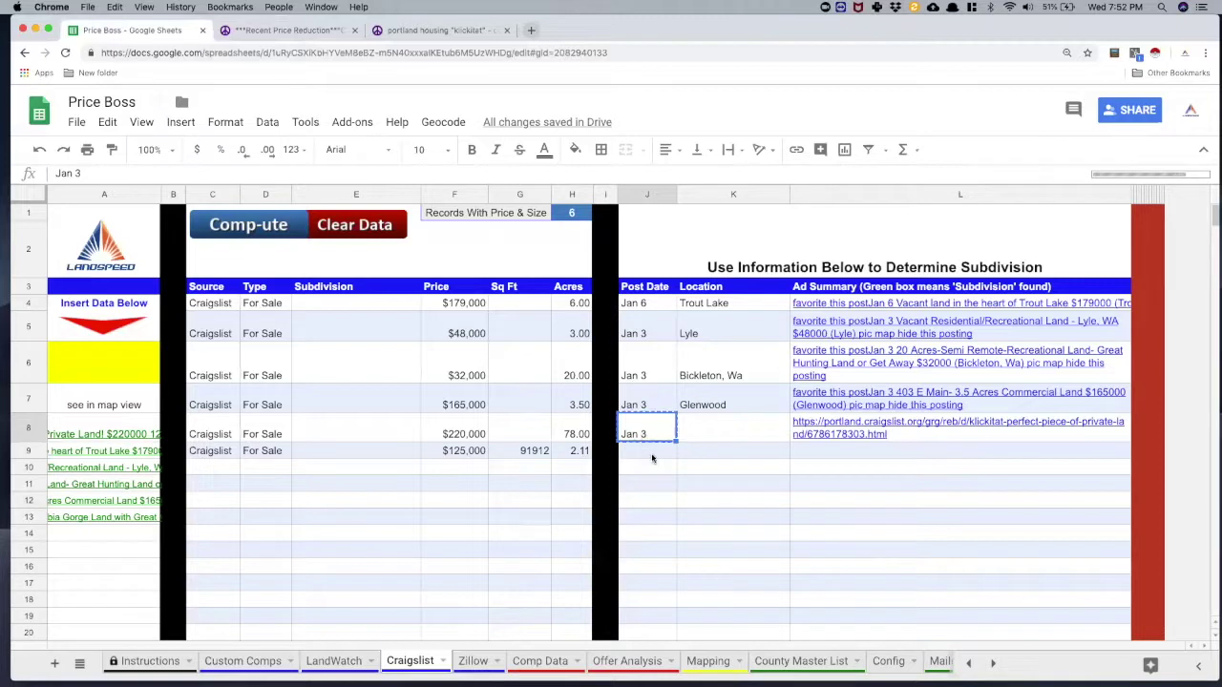
click(653, 451)
key(ctrl+v)
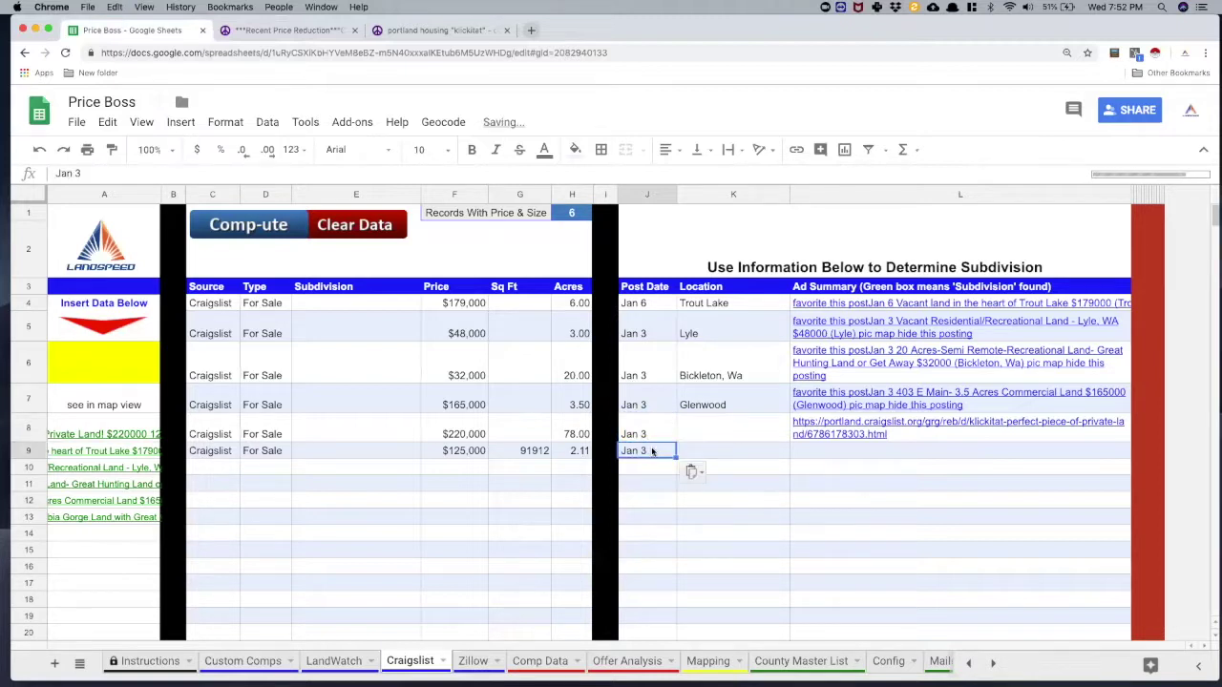
Enter Lyle as the row 9 record's location.
click(700, 450)
text(Lyle)
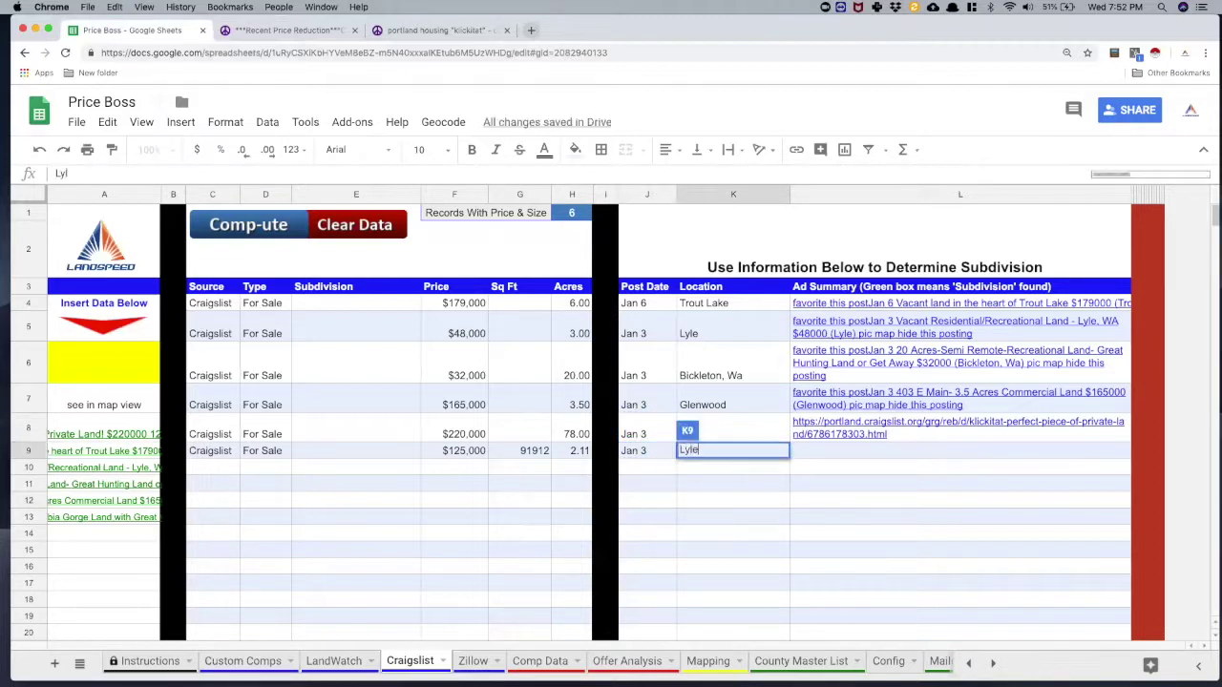
key(Tab)
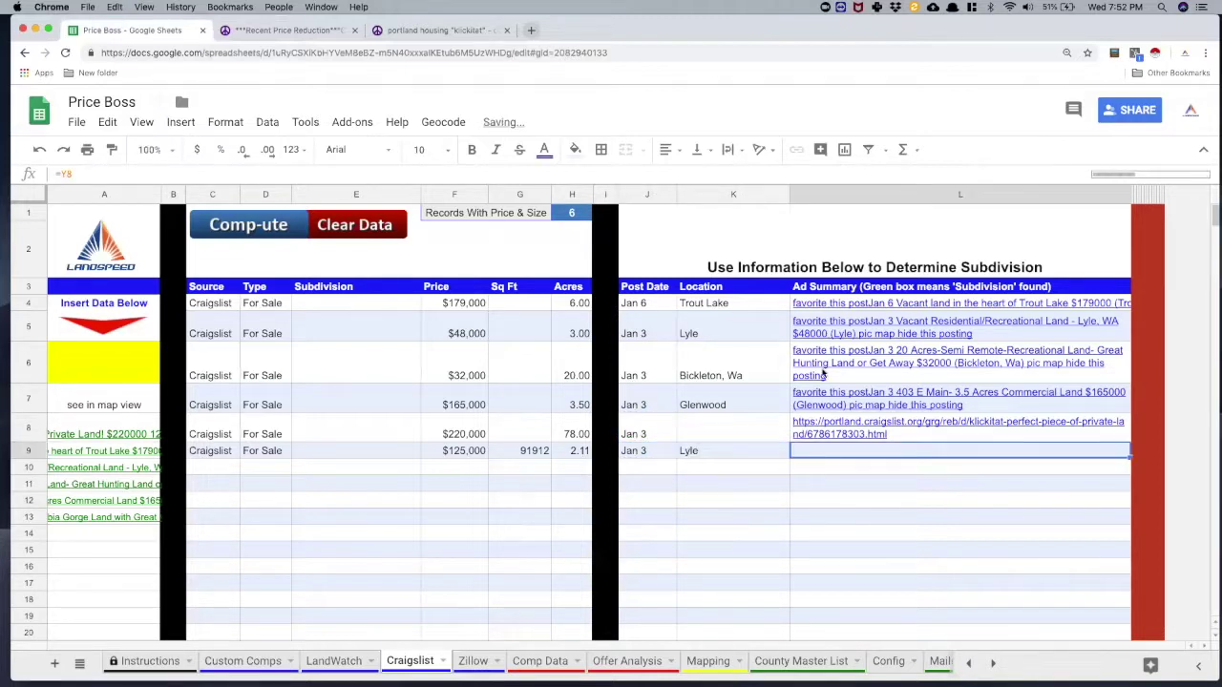
Copy the Columbia Gorge listing's web address into the row 9 record's Ad Summary cell.
click(294, 32)
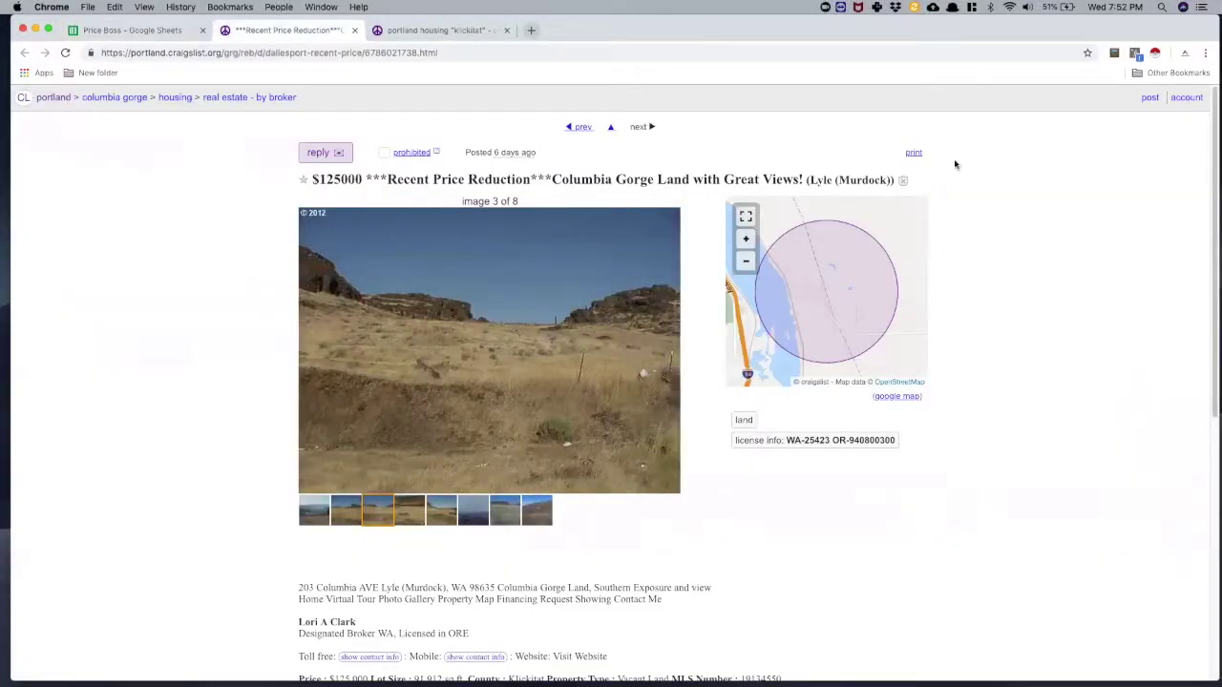
click(422, 54)
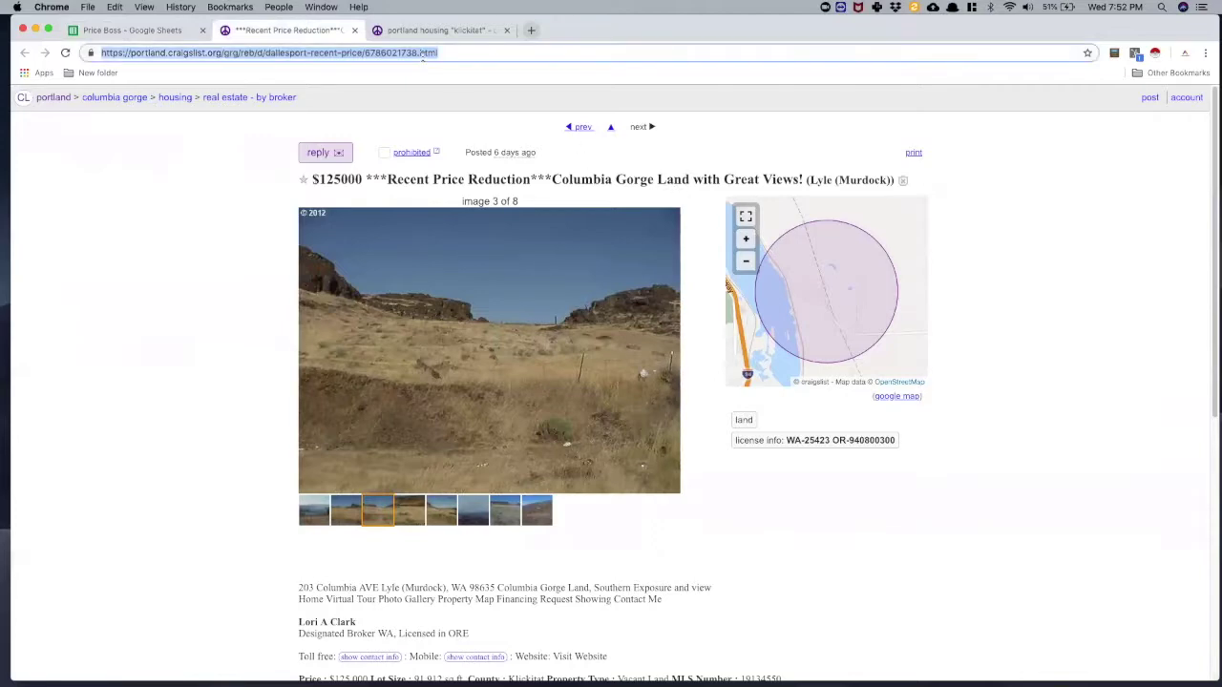
click(163, 29)
key(ctrl+v)
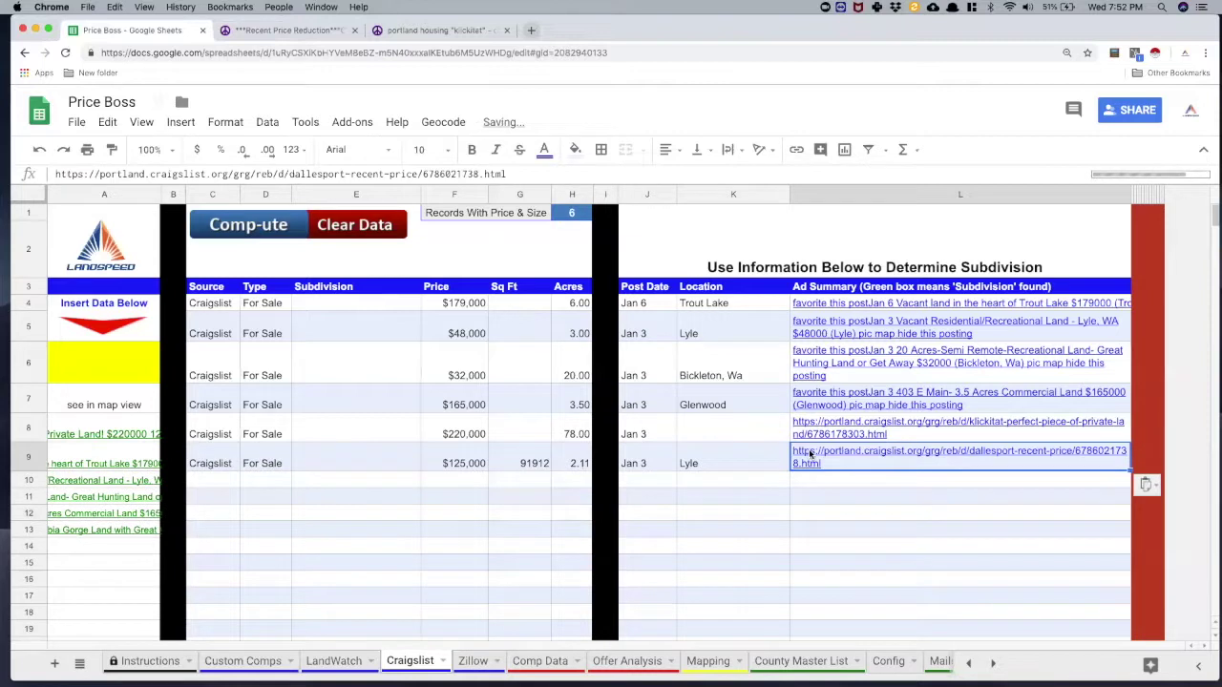
click(477, 580)
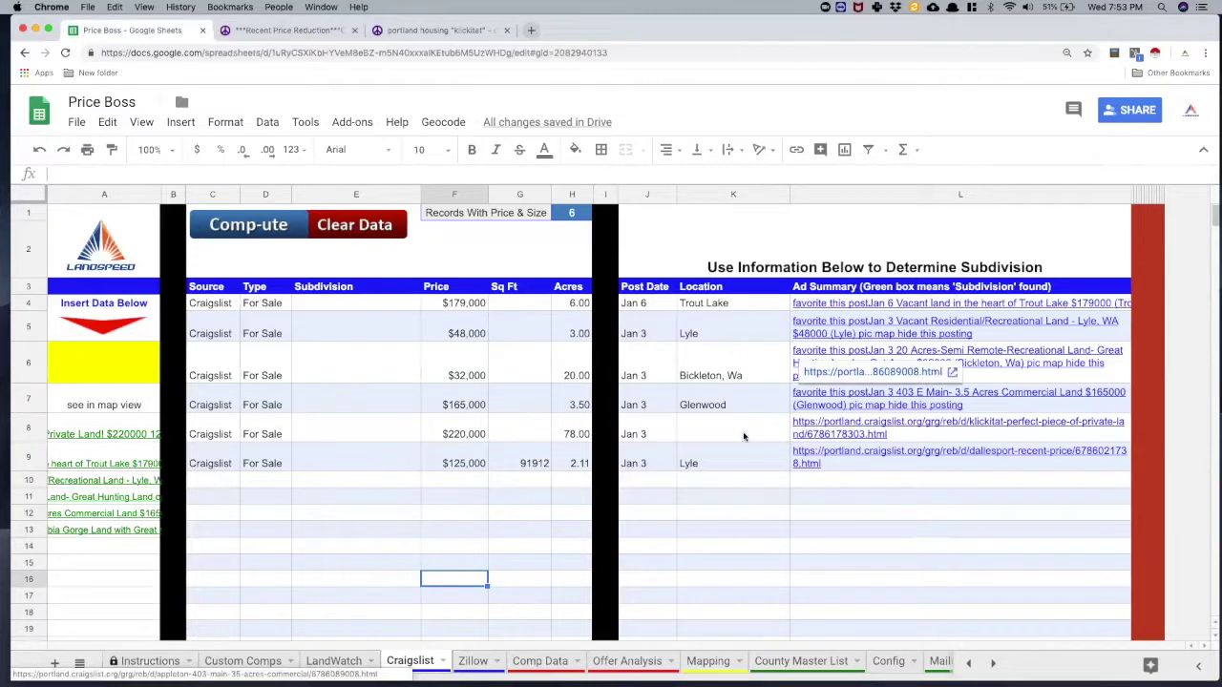
Copy the locations in K4:K9 into the Subdivision column, starting at cell E4.
drag(723, 305, 727, 465)
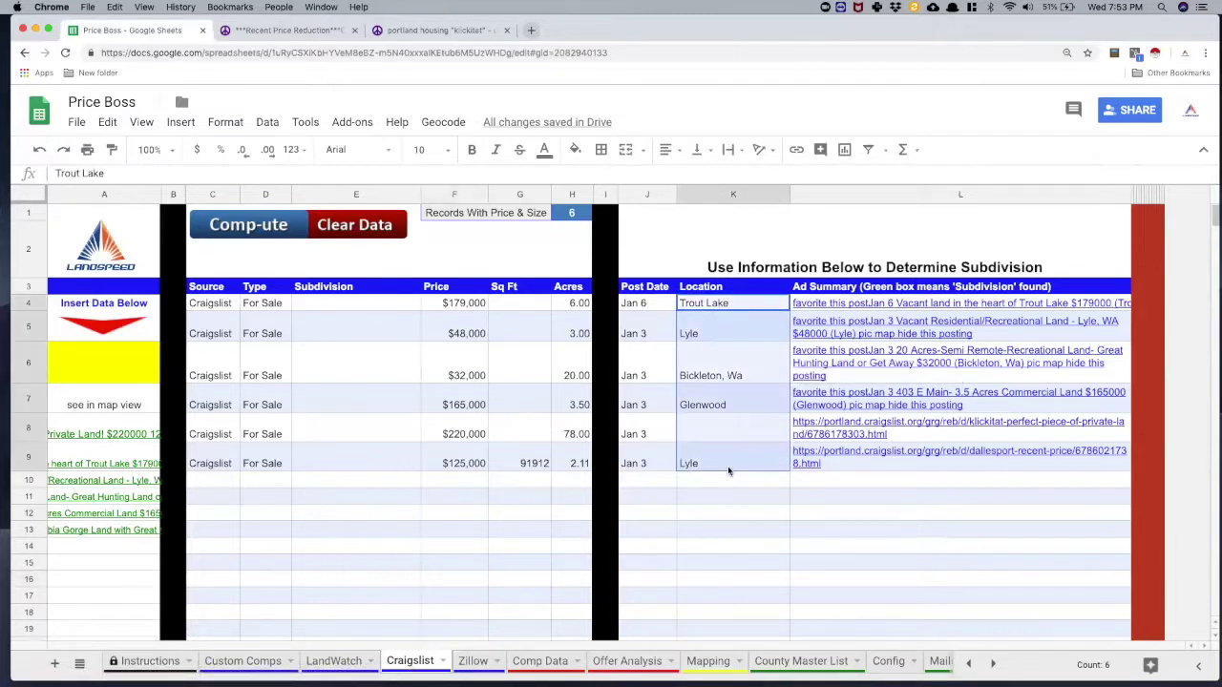
key(ctrl+c)
click(319, 303)
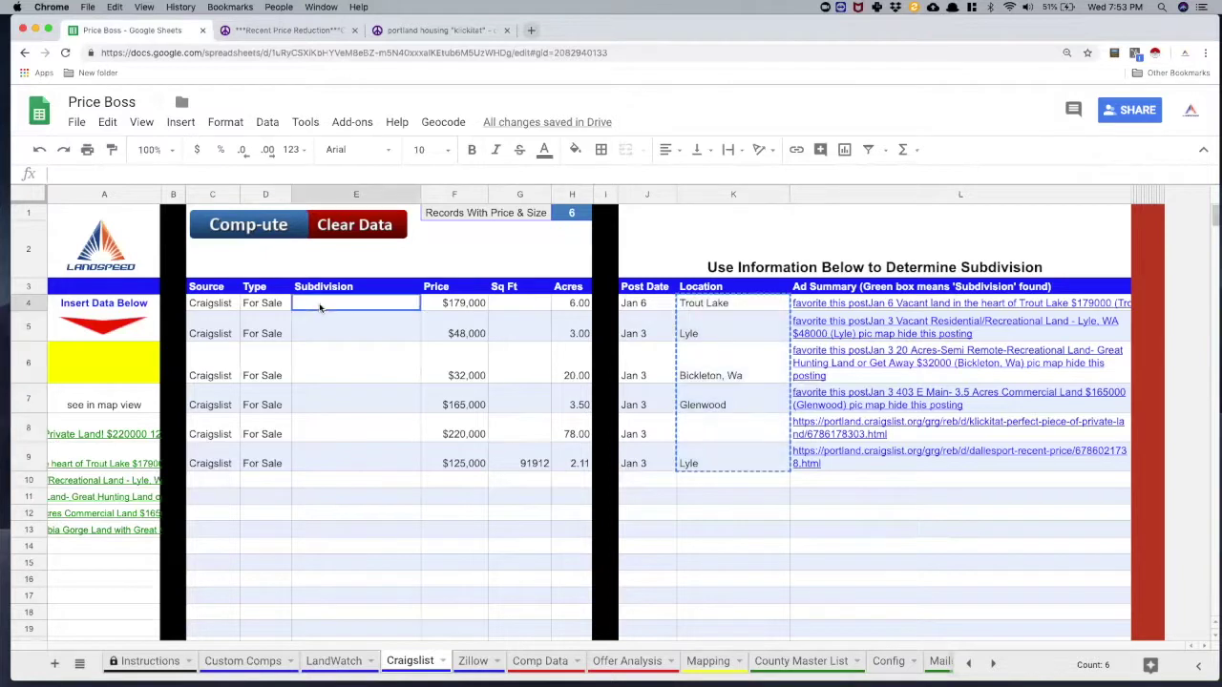
key(ctrl+v)
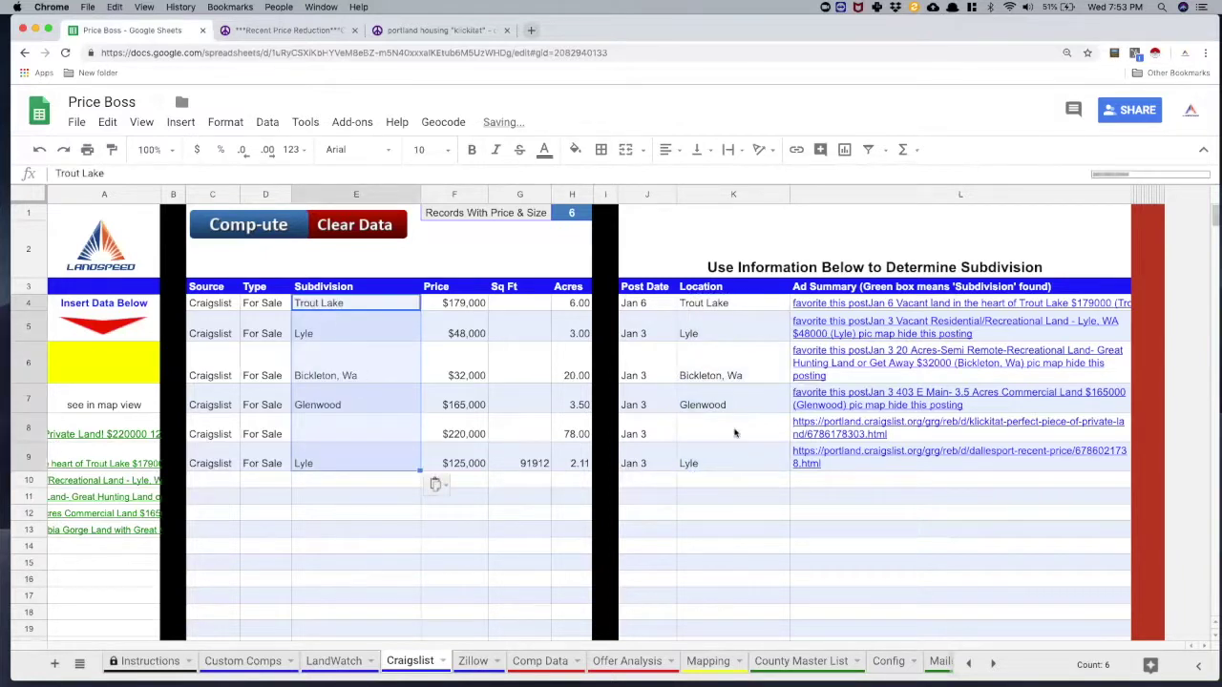
Look up the "Perfect Piece Of Private Land!" listing's location on Google Maps and enter Klickitat as the row 8 record's location.
click(849, 404)
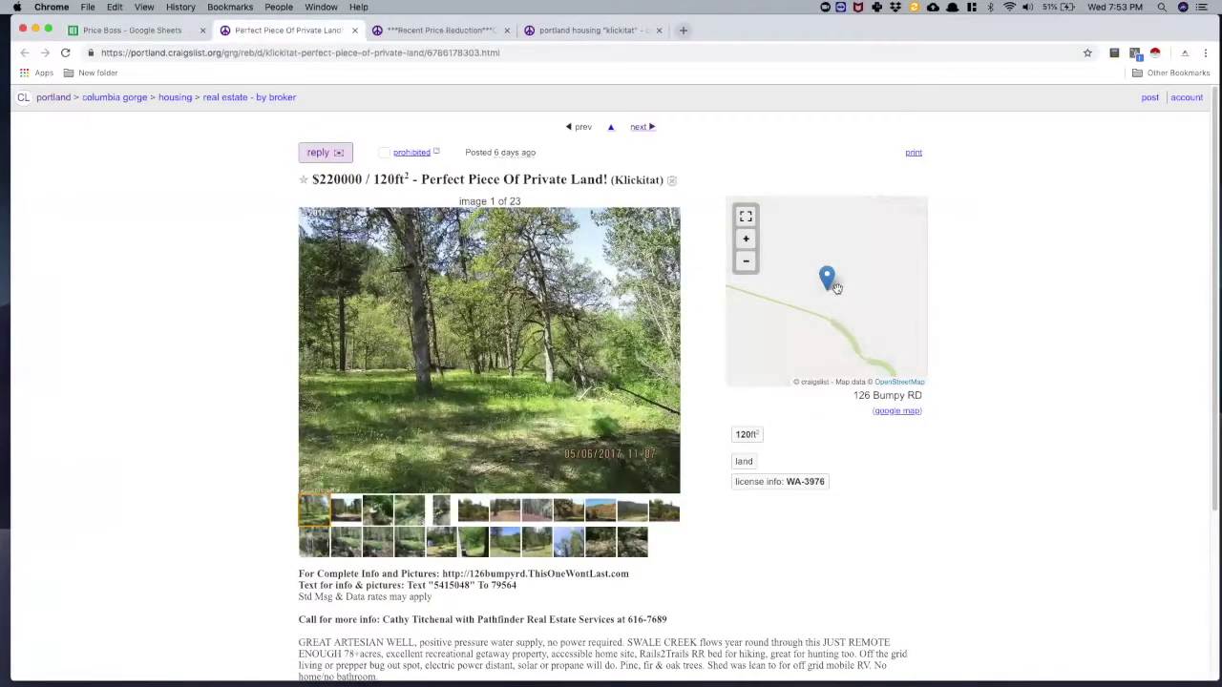
click(897, 410)
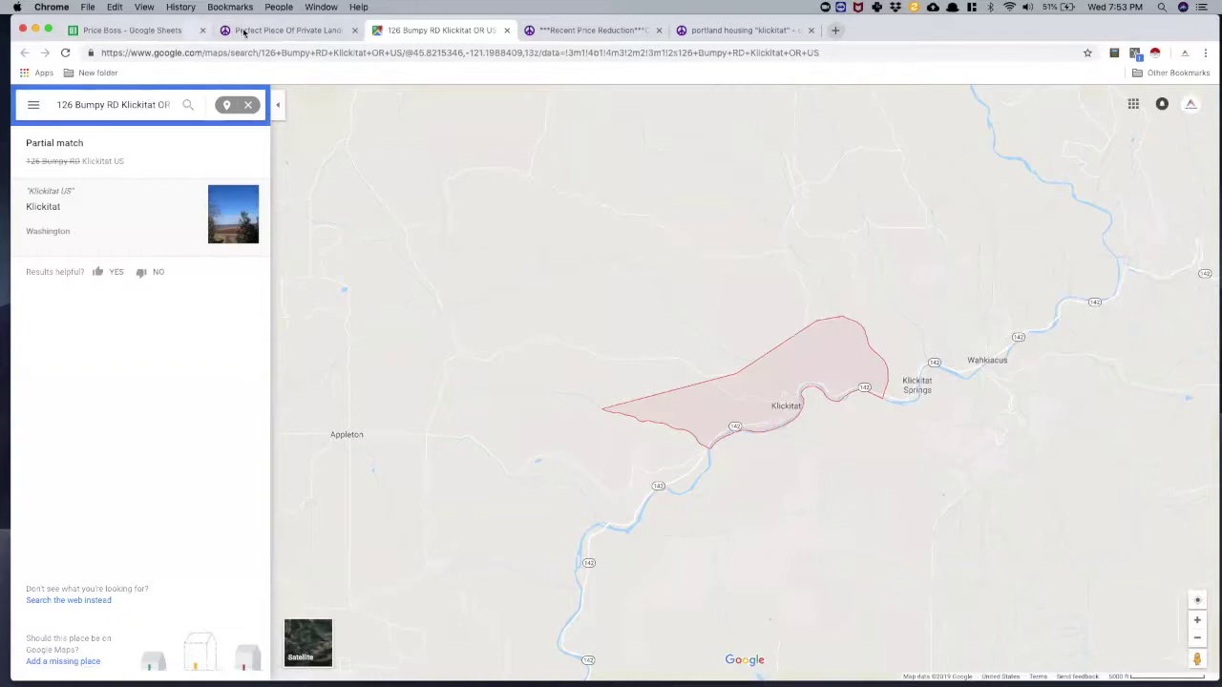
click(132, 32)
click(698, 435)
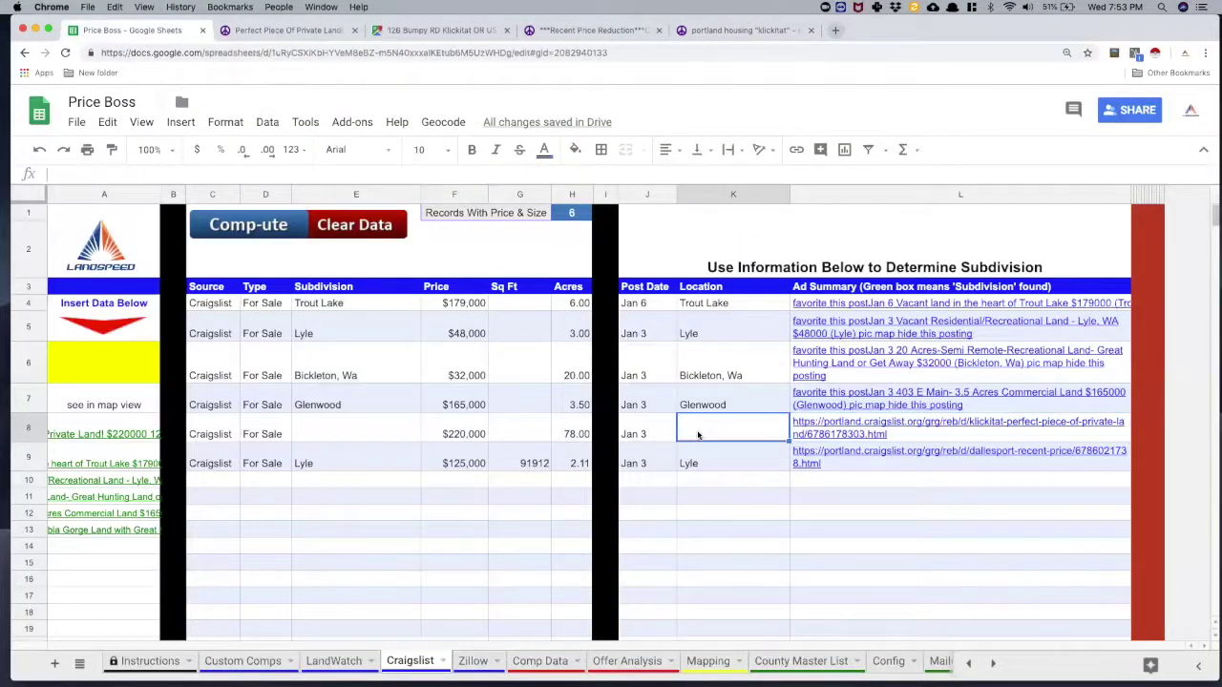
text(Kli)
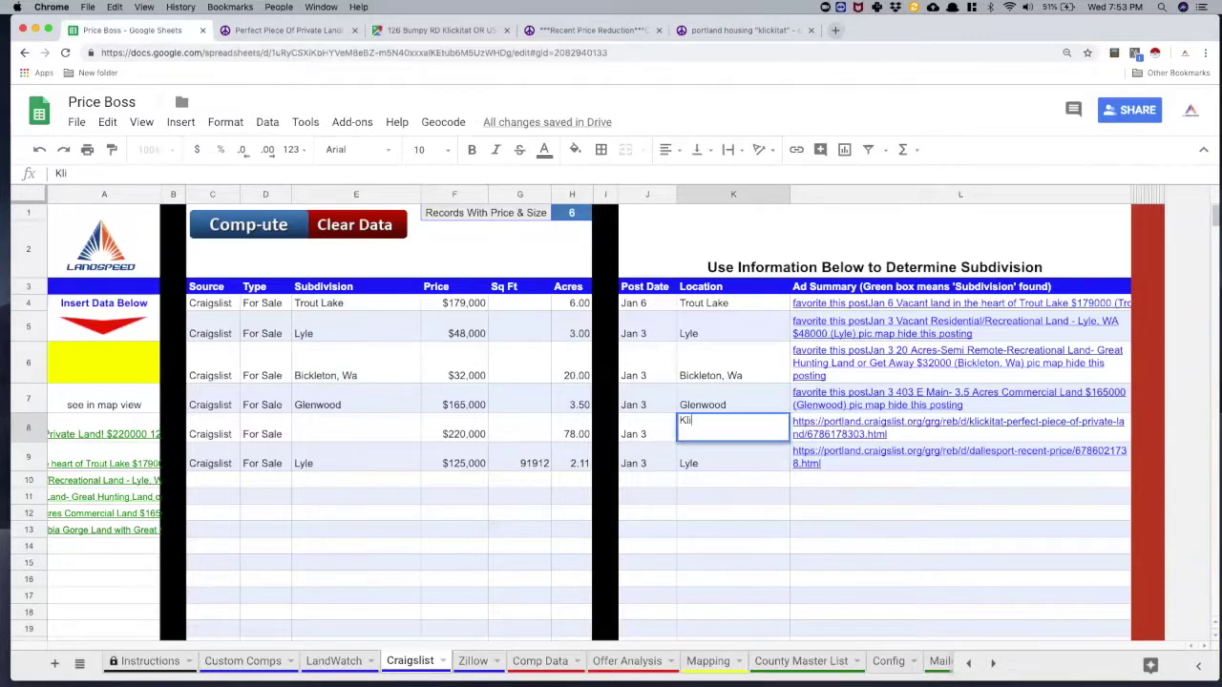
text(ckitat)
key(Return)
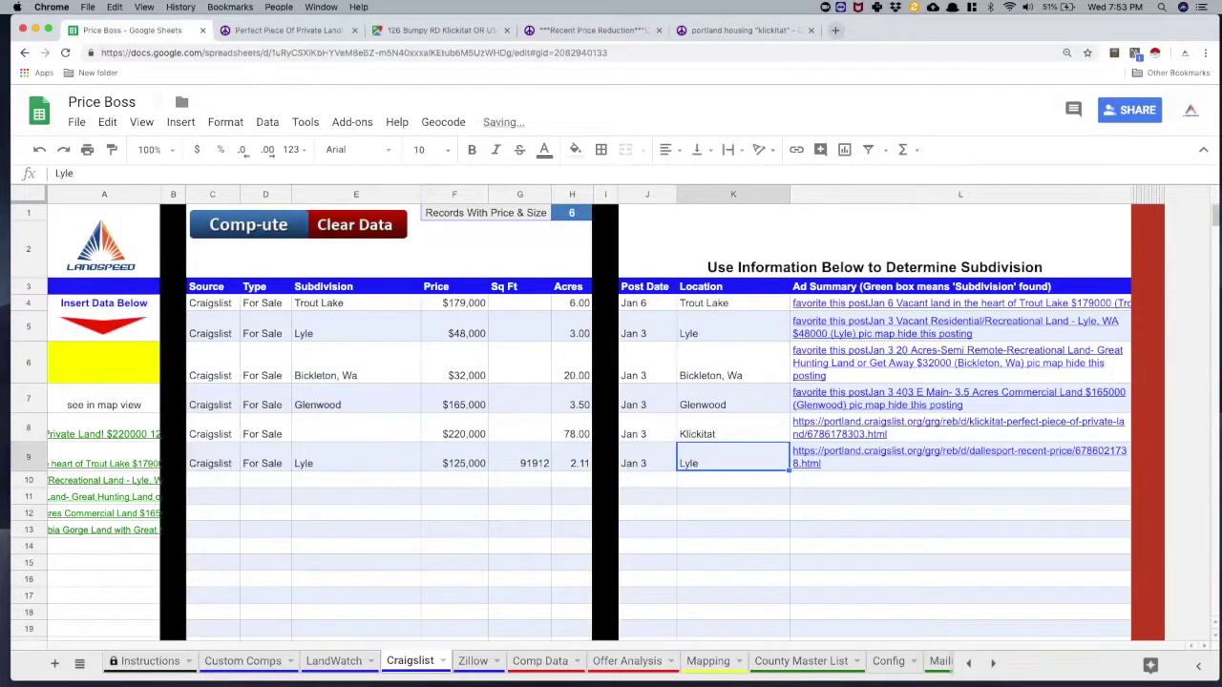
Copy the Klickitat location into the row 8 record's Subdivision cell.
click(740, 433)
key(ctrl+c)
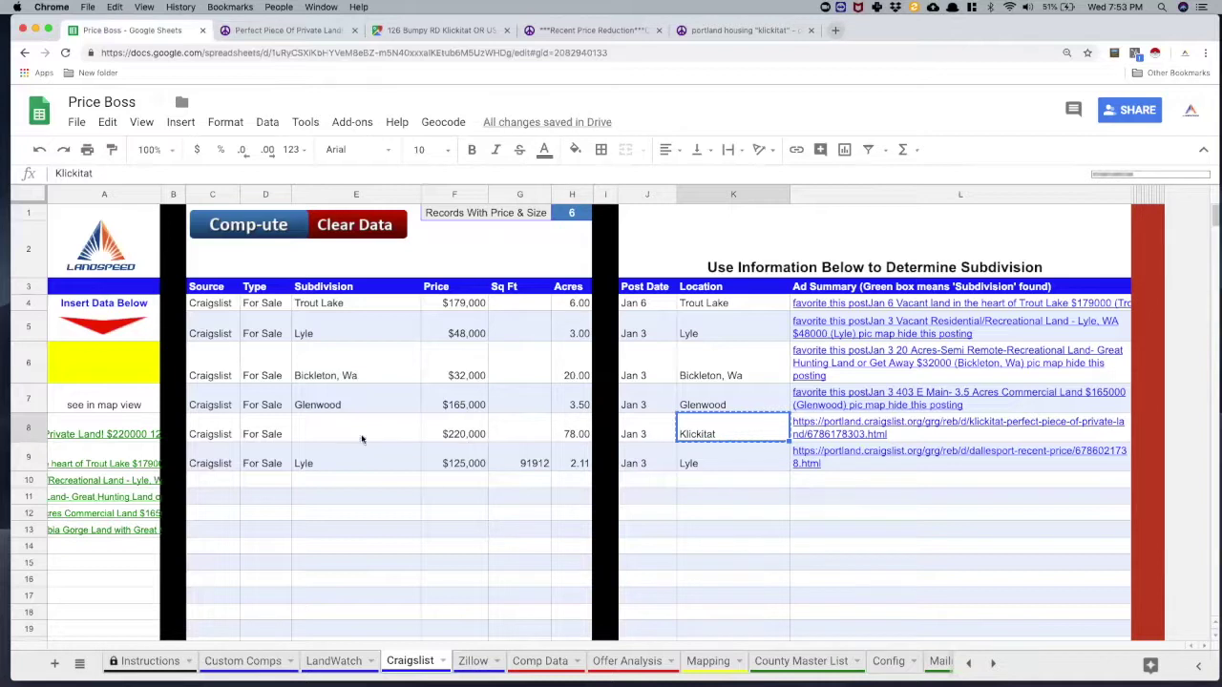
click(355, 434)
key(ctrl+v)
click(417, 528)
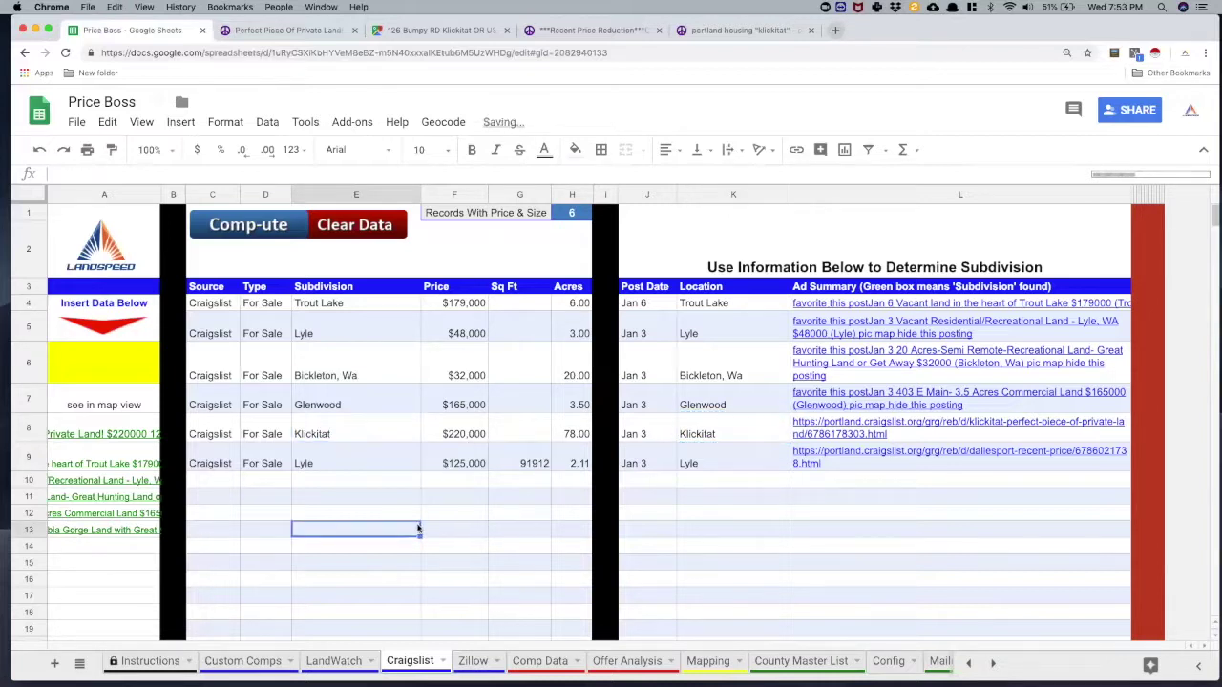